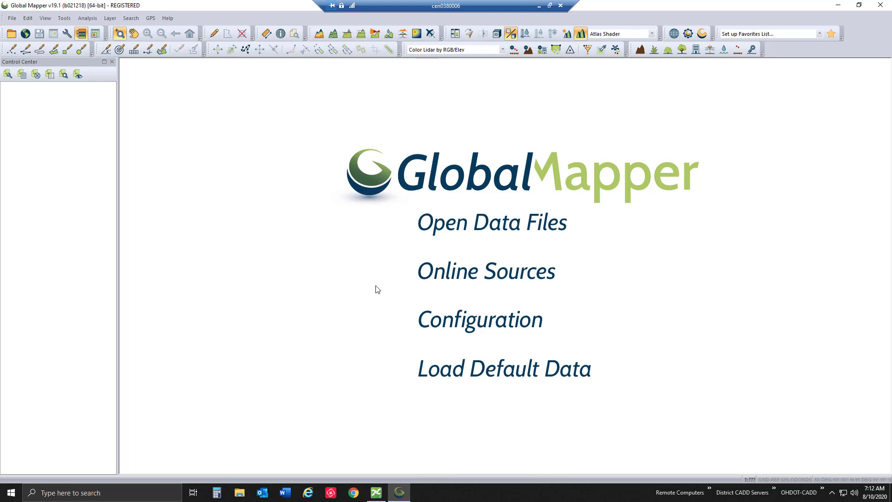
Browse the menus briefly, then switch over to ProjectWise Explorer
left_click(10, 18)
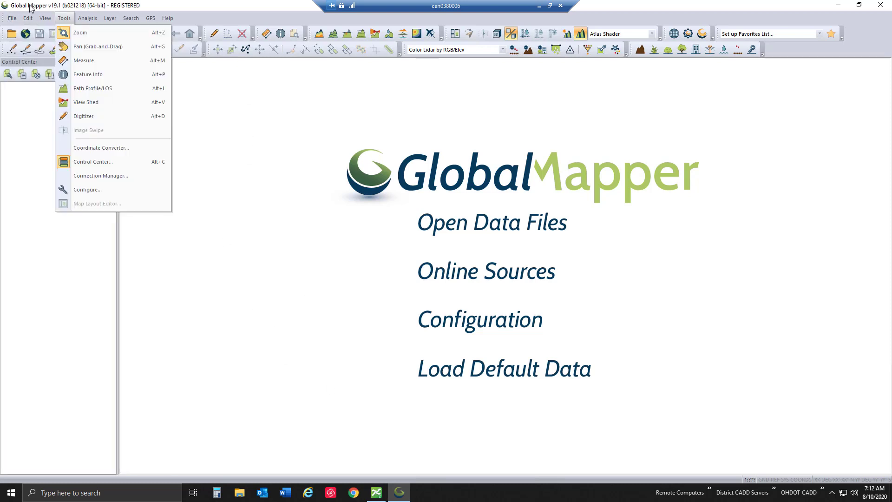
left_click(16, 20)
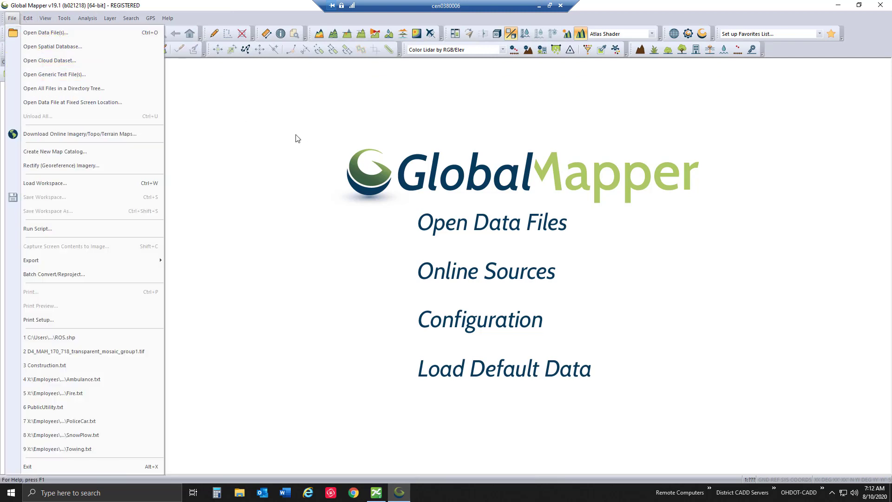
left_click(375, 244)
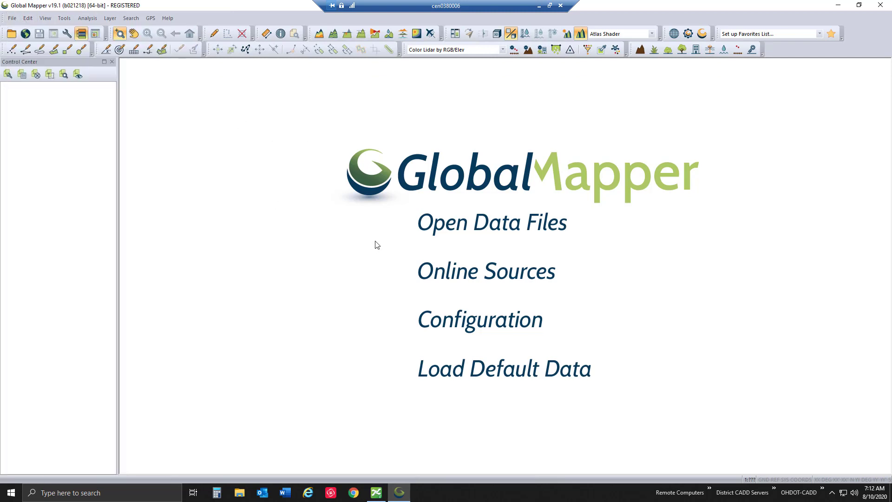
left_click(377, 493)
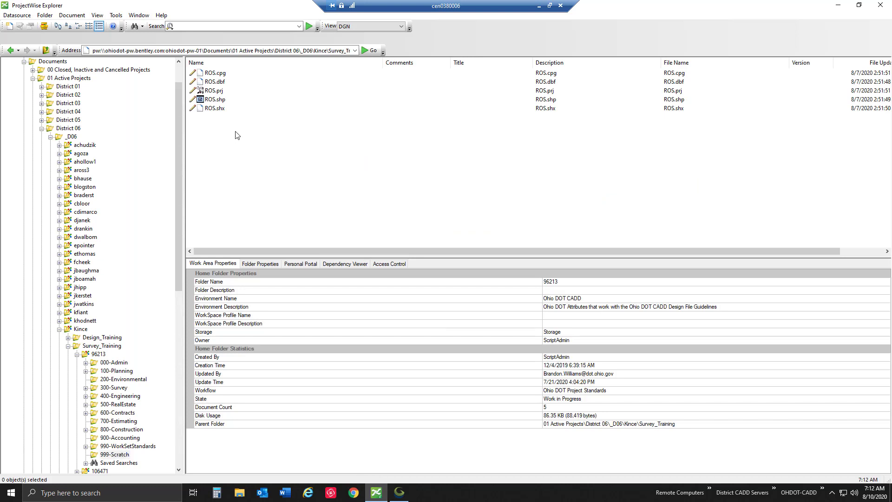
Review the ROS.shp properties, confirming a checked-in ESRI shapefile, and close them
left_click_drag(237, 138, 225, 71)
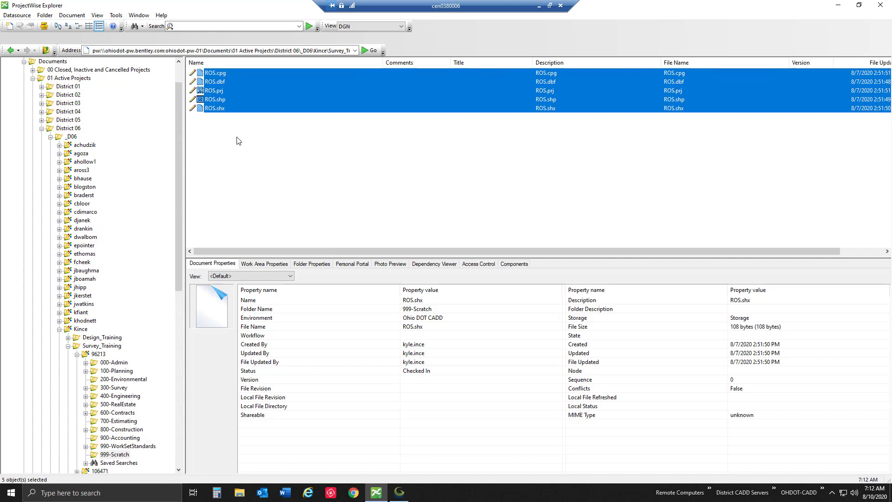
left_click(258, 125)
left_click(224, 99)
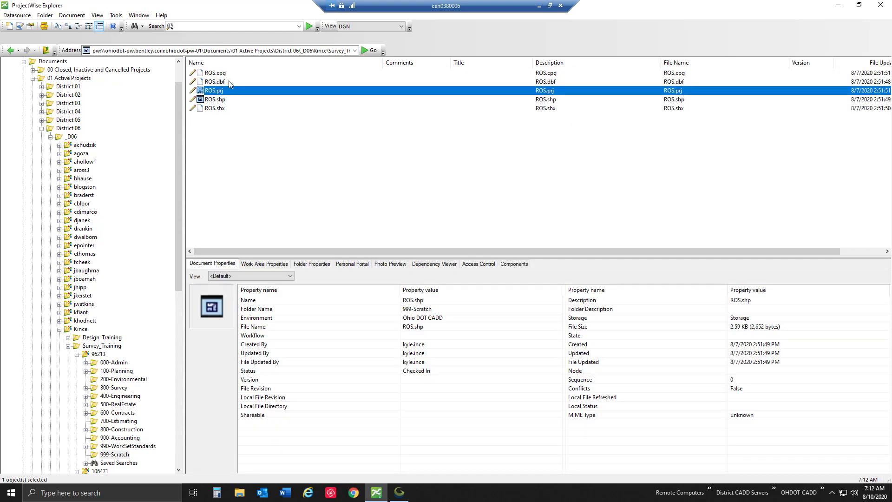
key("Up")
key("Up")
left_click(238, 150)
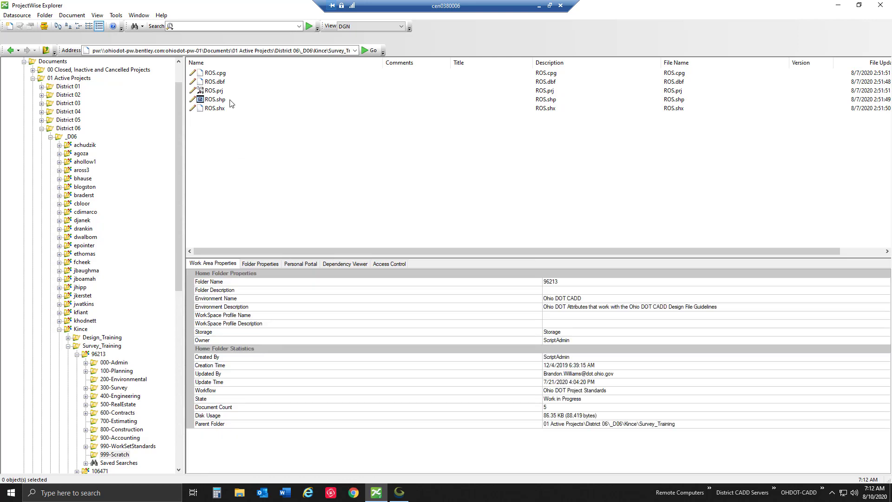
left_click_drag(247, 132, 202, 71)
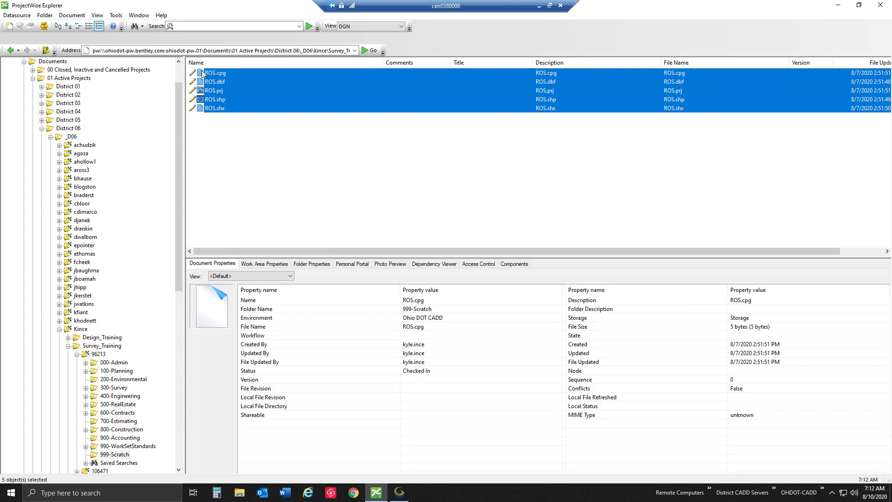
left_click(265, 143)
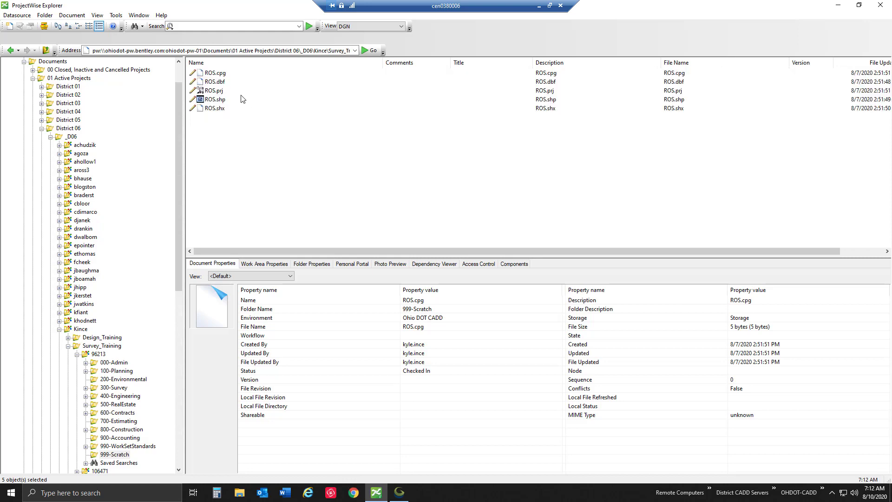
left_click(213, 99)
double_click(212, 99)
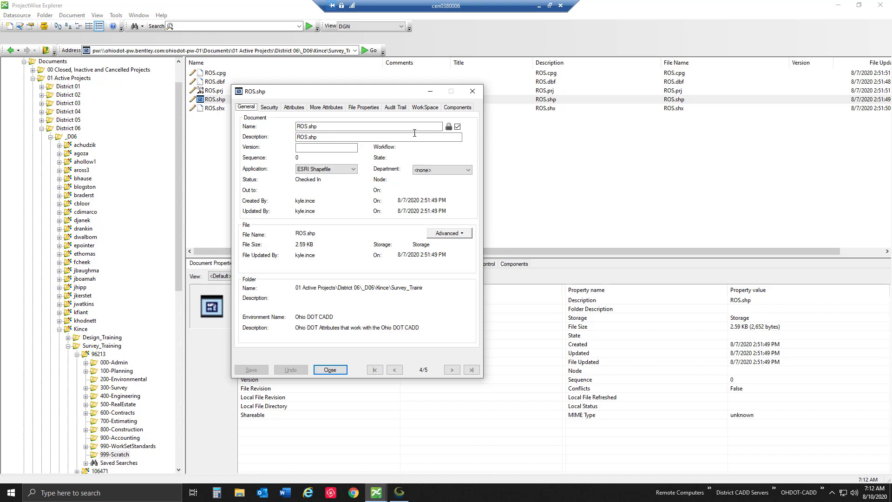
left_click(330, 369)
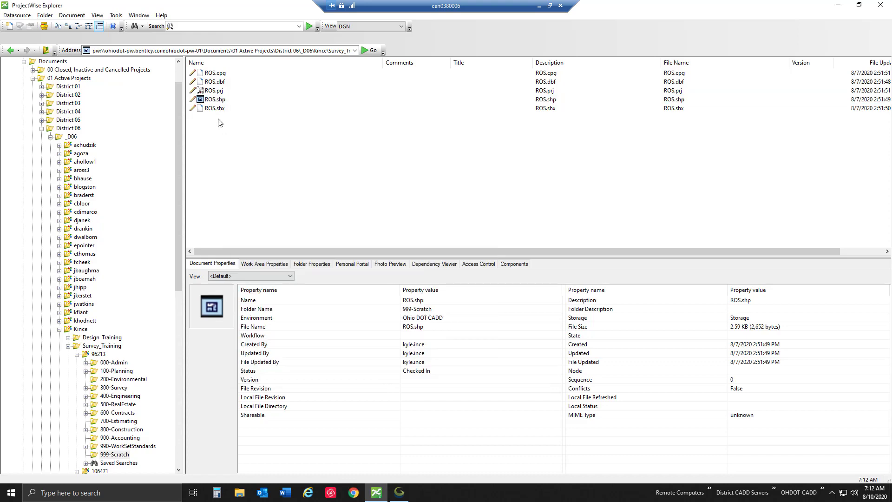
Select all five ROS shapefile documents together
left_click_drag(230, 119, 209, 70)
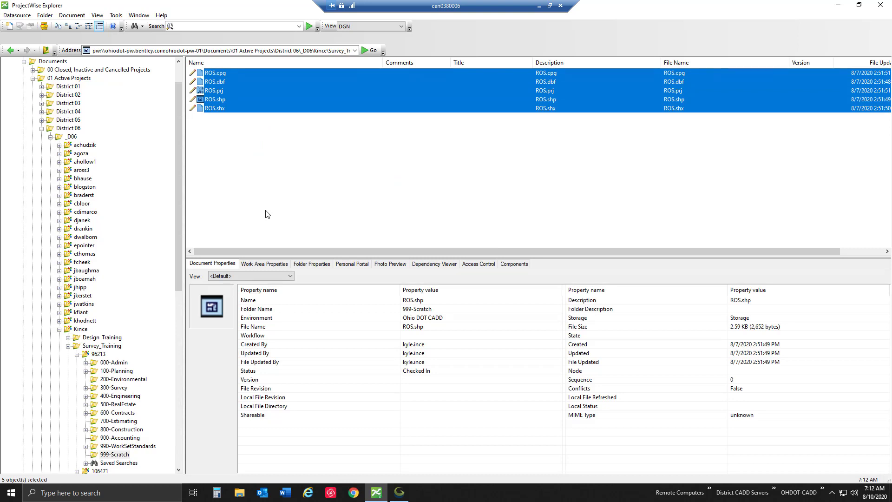
Start an Export of the five ROS files, keeping 'Export - Locks file', and continue to the settings
right_click(217, 101)
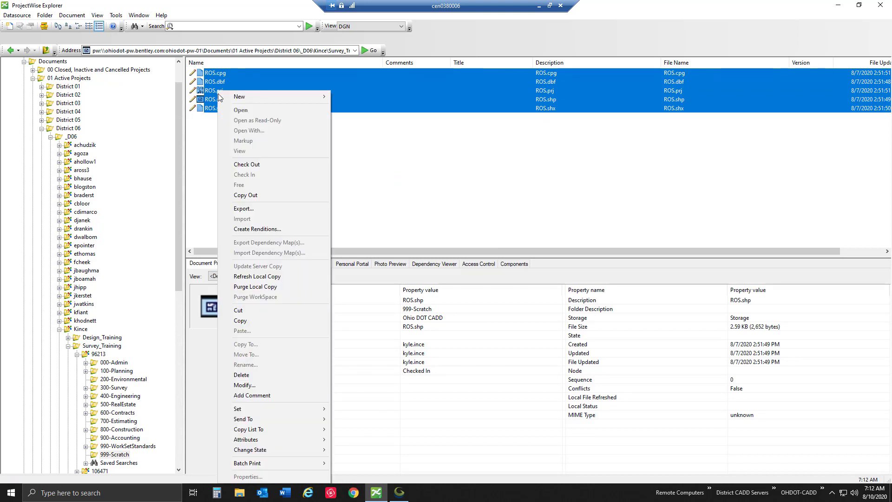
left_click(265, 208)
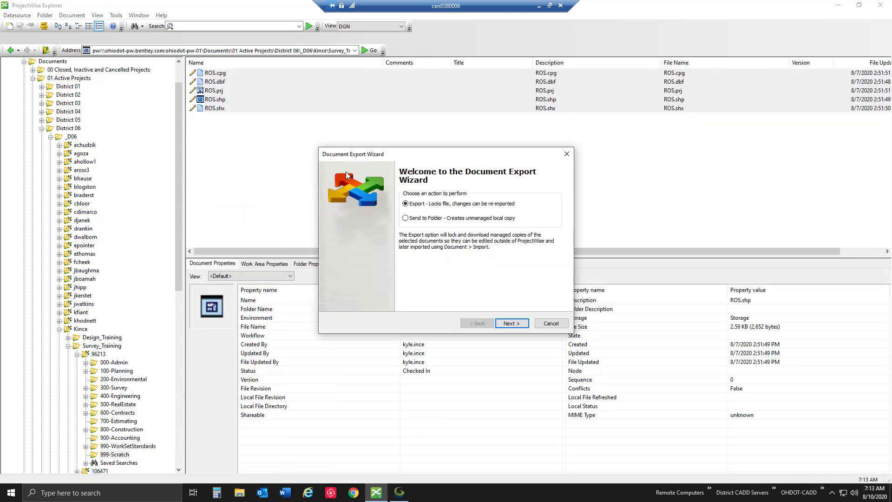
left_click_drag(398, 154, 317, 142)
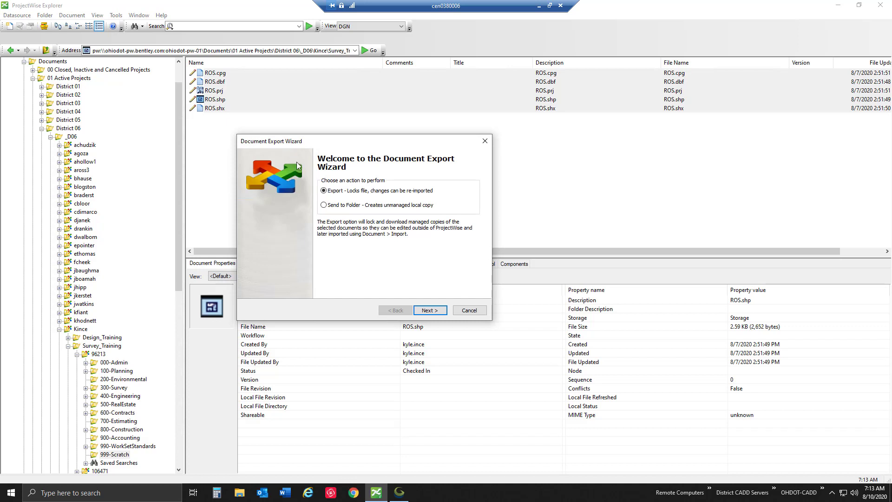
left_click(430, 310)
Export to Desktop\PW Exports with the reused comment 'global Mapper Export' and finish the wizard
left_click(337, 198)
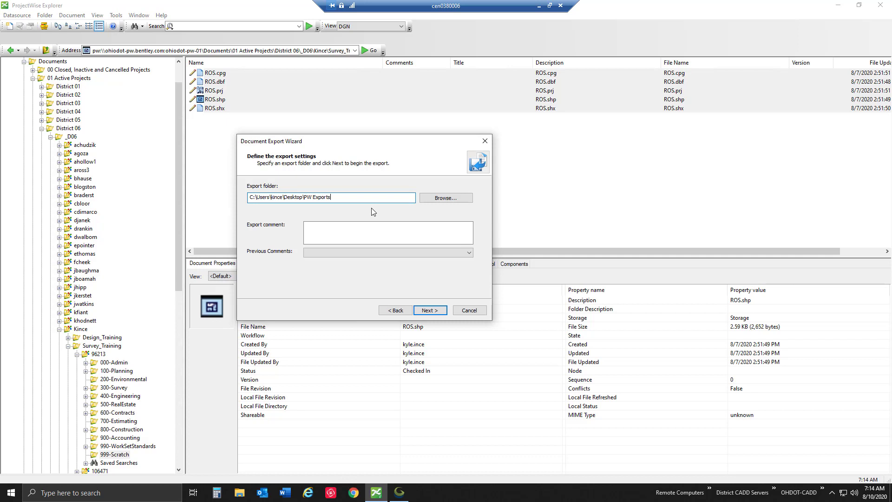
left_click(333, 226)
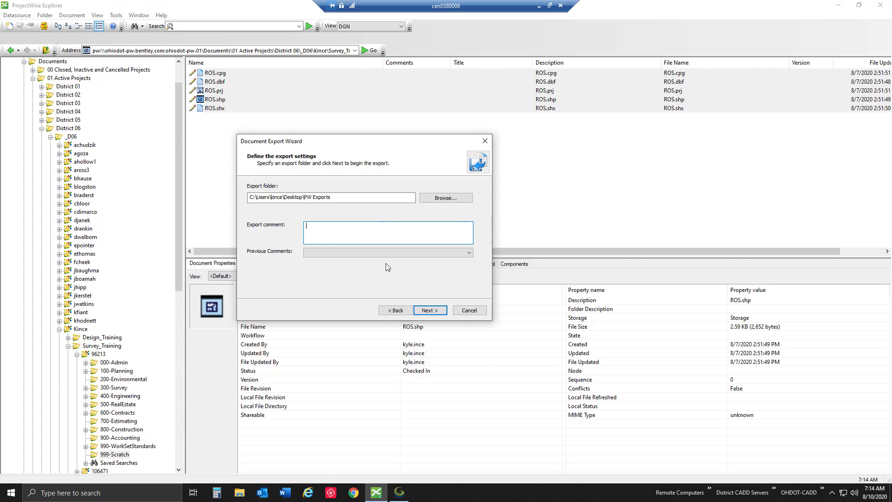
left_click(401, 253)
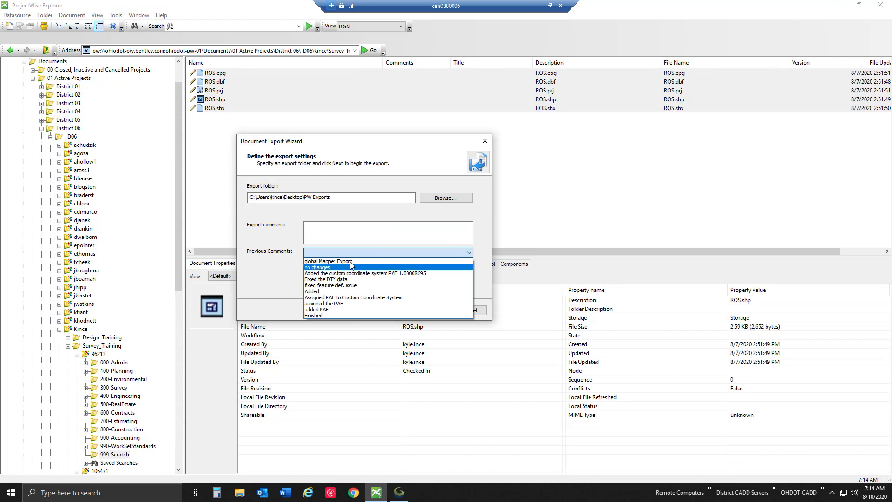
left_click(351, 261)
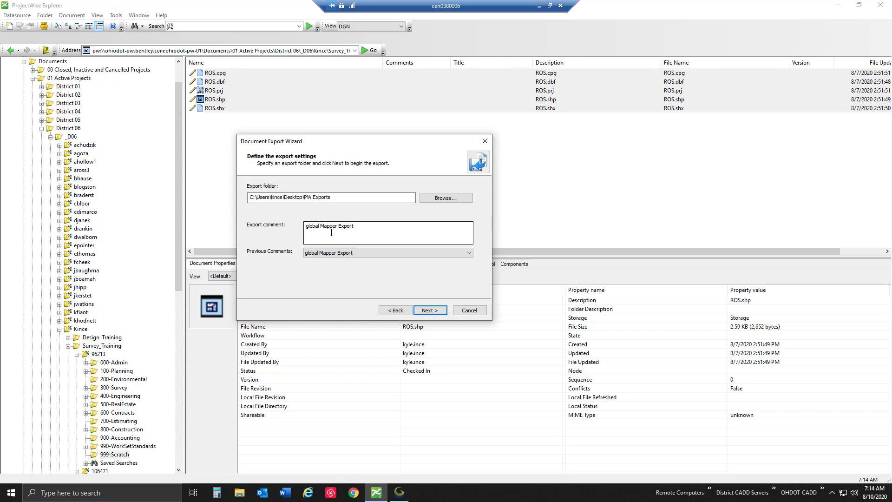
left_click(356, 225)
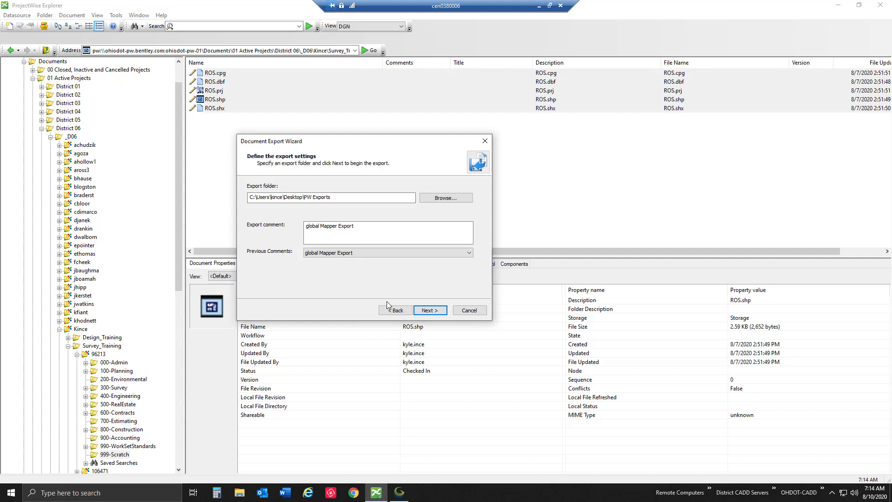
left_click(430, 310)
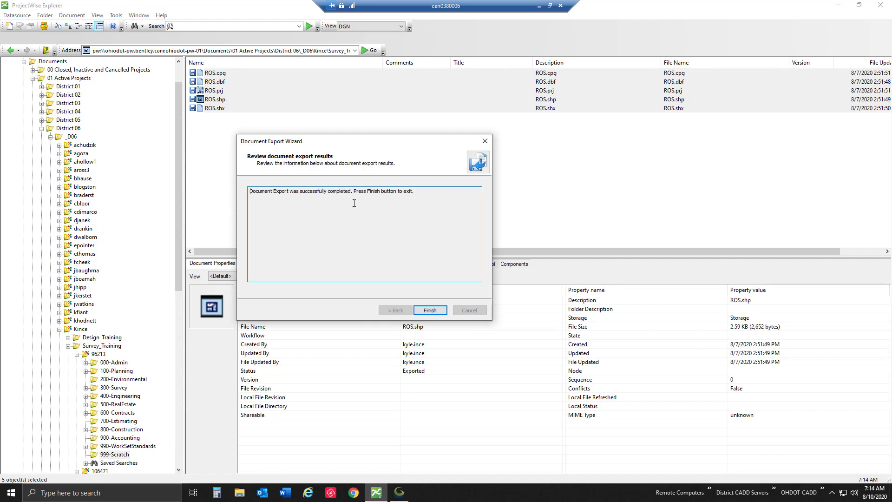
left_click(431, 311)
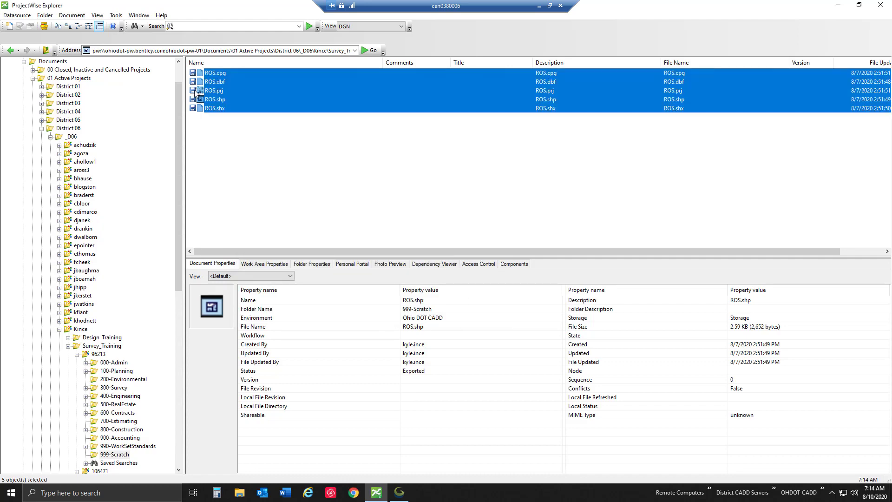
left_click(216, 134)
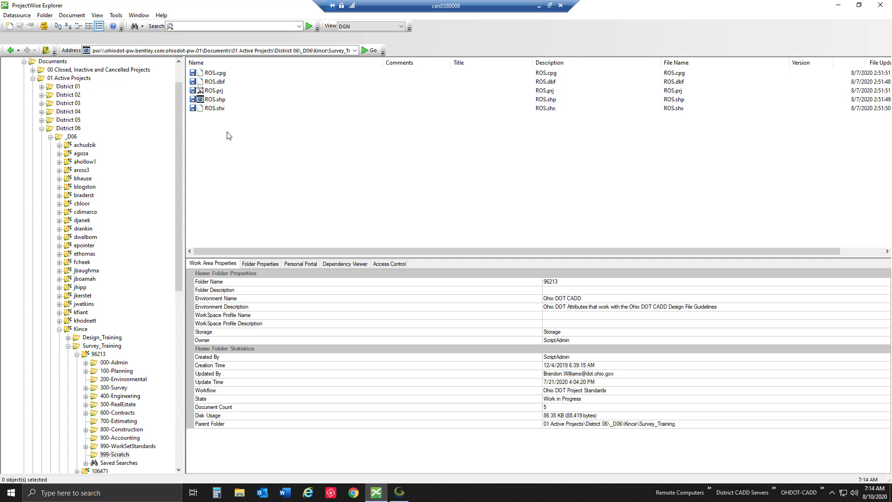
right_click(215, 99)
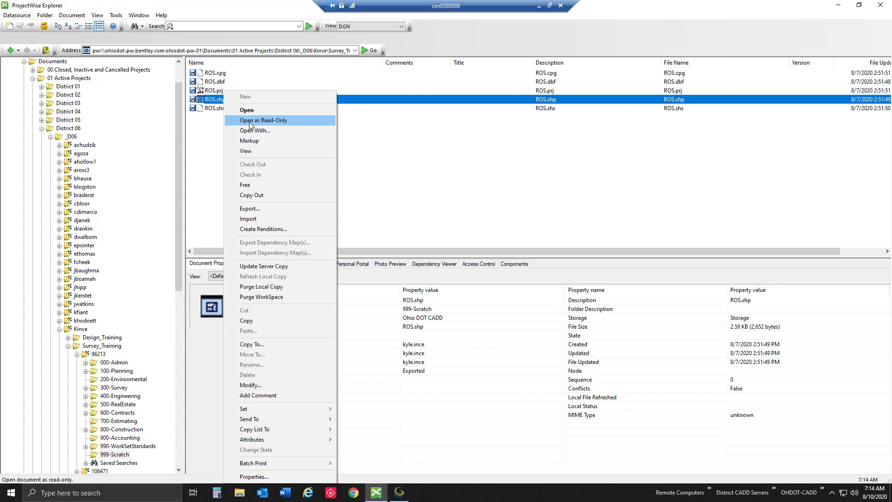
left_click(203, 129)
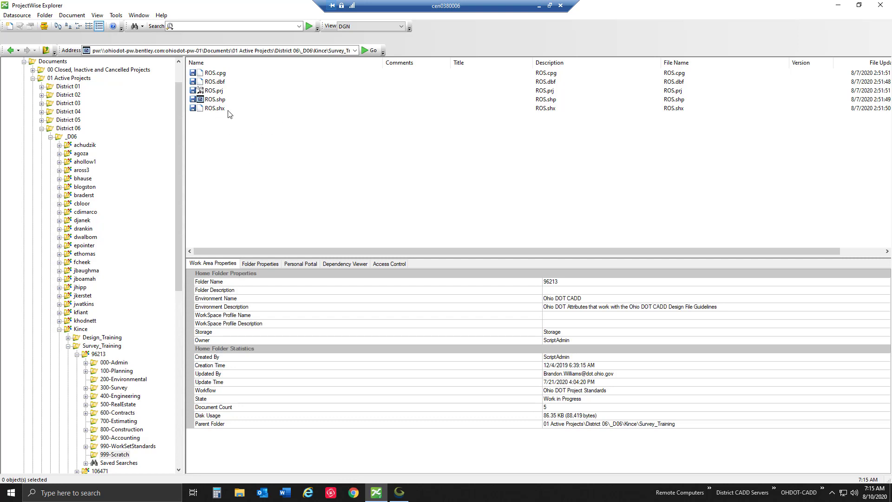
Browse to the Desktop PW Exports folder in File Explorer and select the exported ROS.shp
left_click(839, 6)
left_click(240, 493)
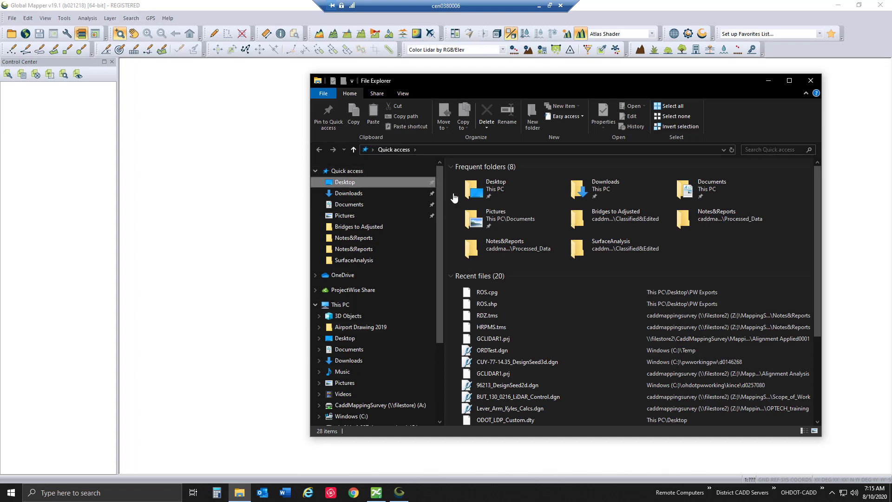
left_click(345, 183)
left_click(482, 177)
double_click(481, 188)
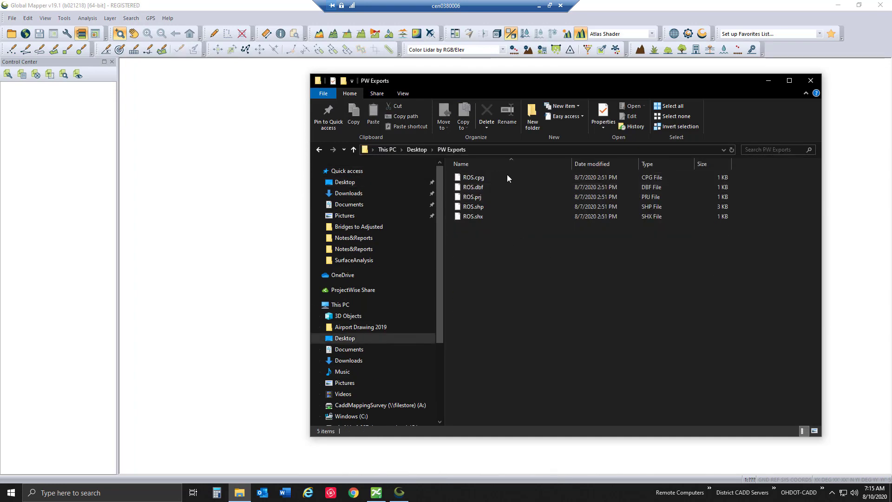
left_click(495, 207)
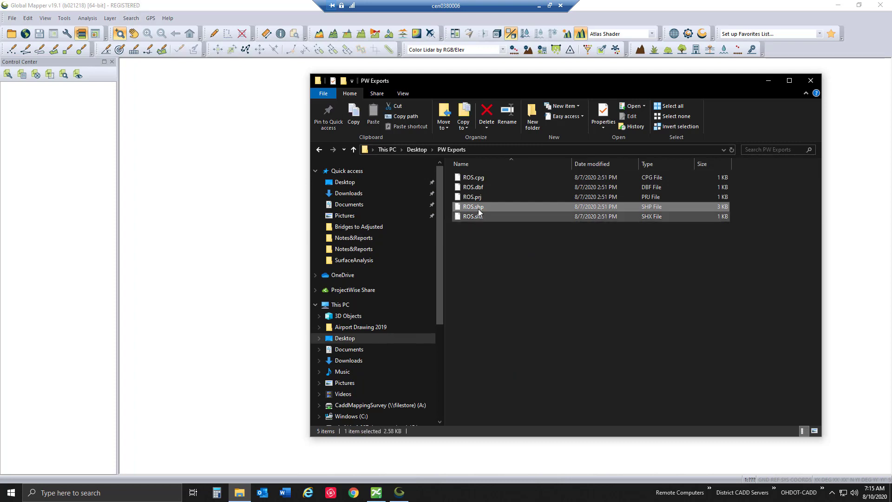
Load ROS.shp into Global Mapper, zoom to the layer's full extent, then close Global Mapper
left_click_drag(274, 203, 265, 203)
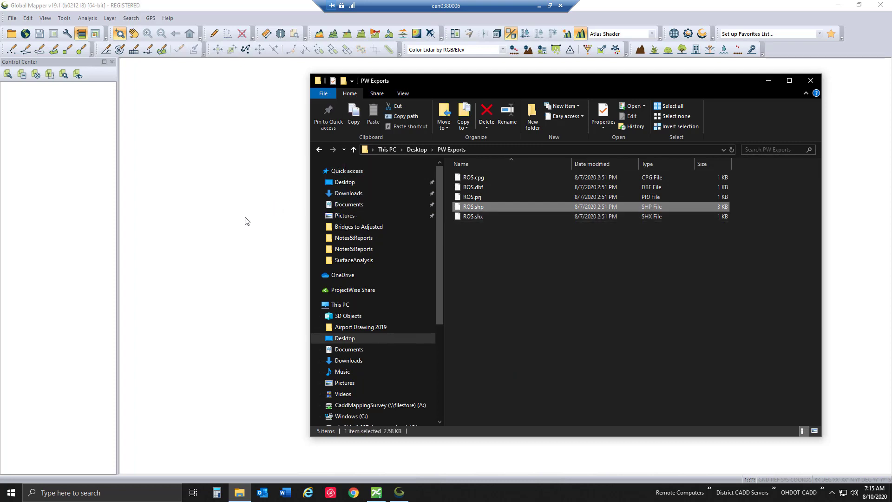
left_click(264, 184)
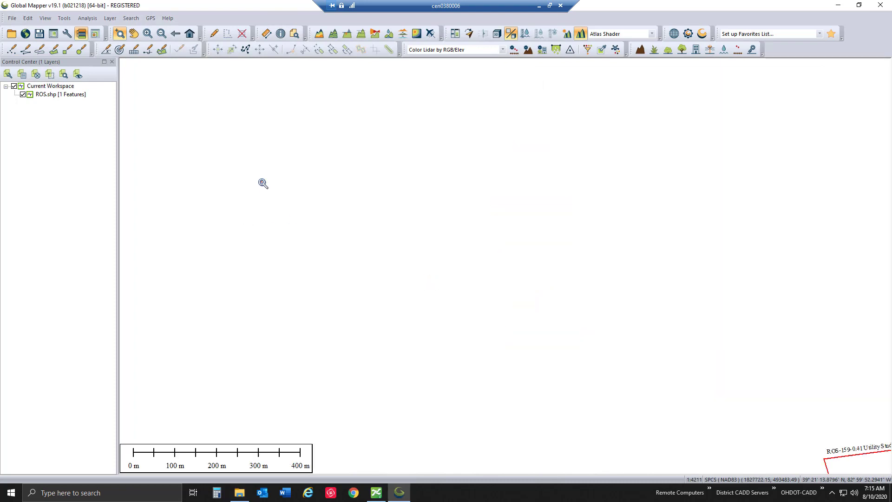
left_click(46, 18)
left_click(430, 220)
key("Home")
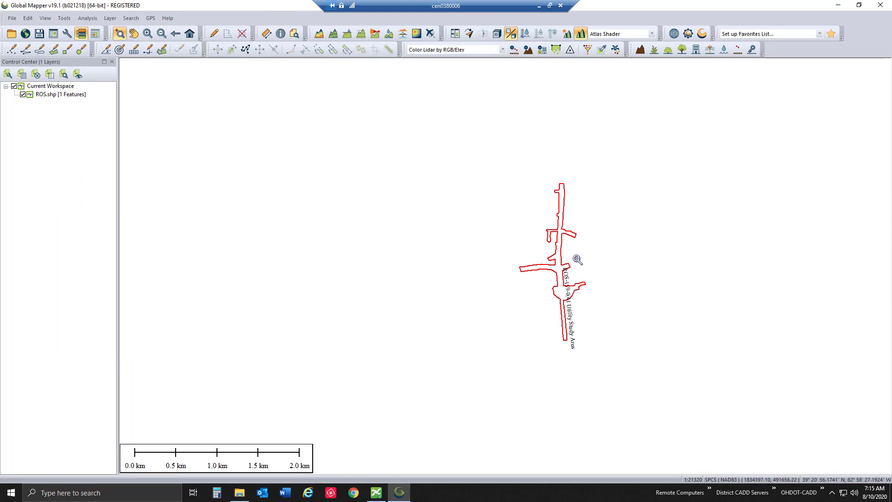
scroll(577, 259, "up", 4)
scroll(565, 253, "down", 1)
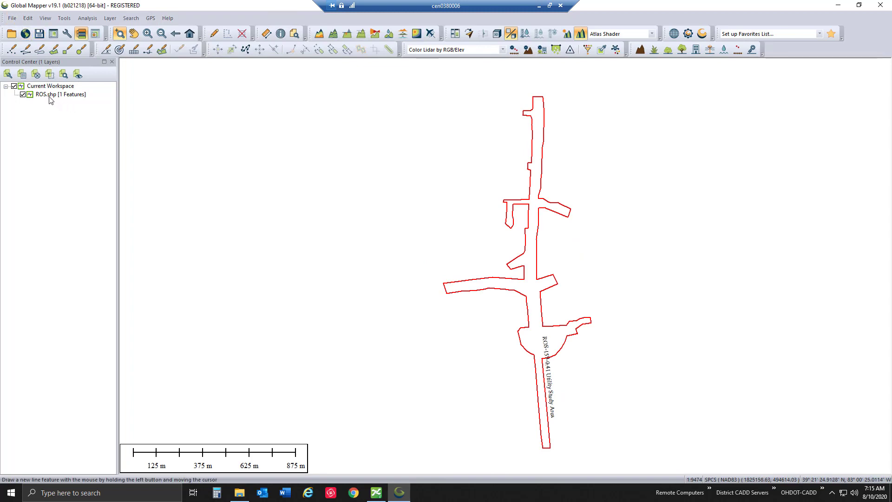
left_click(880, 5)
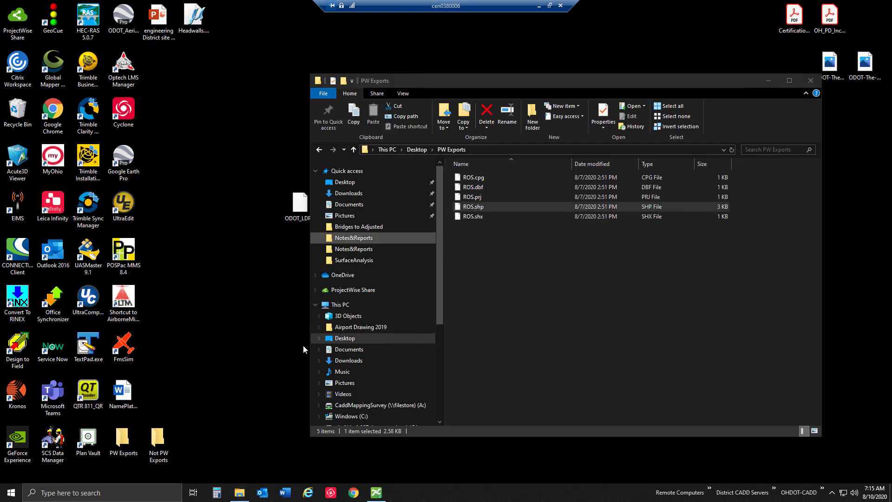
View the Audit Trail in the properties of the selected ROS files in ProjectWise Explorer
left_click(376, 493)
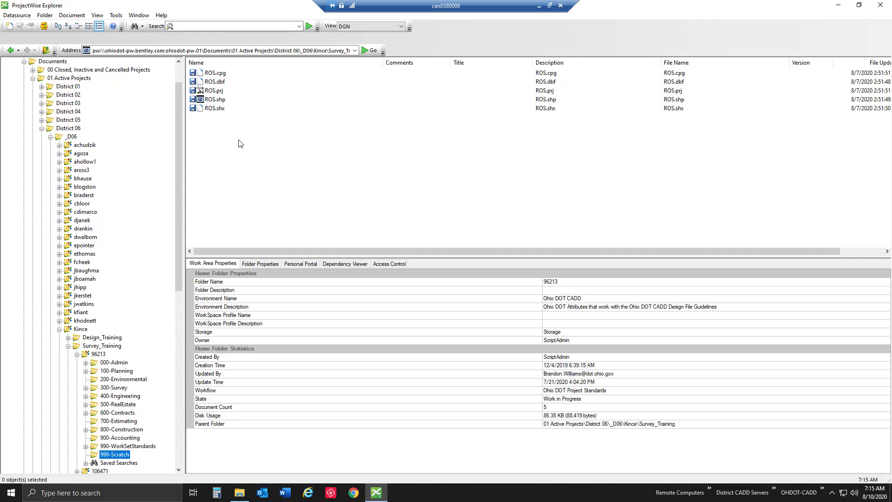
left_click_drag(230, 139, 216, 73)
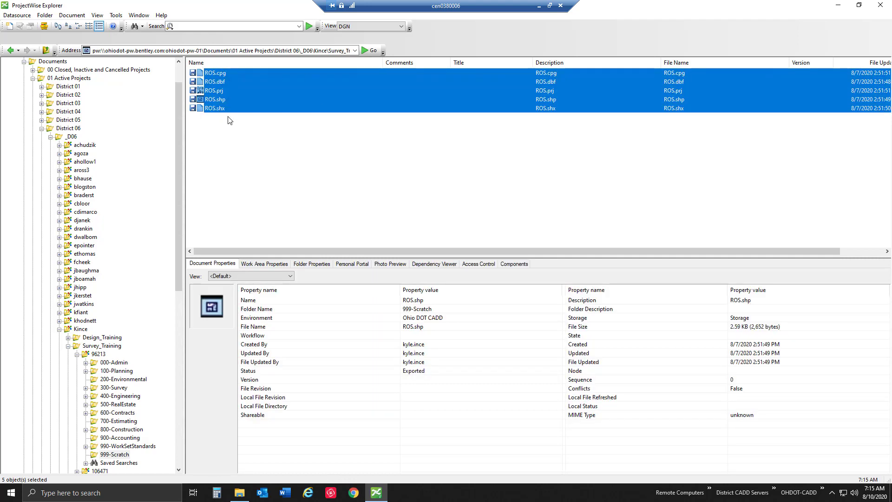
key("space")
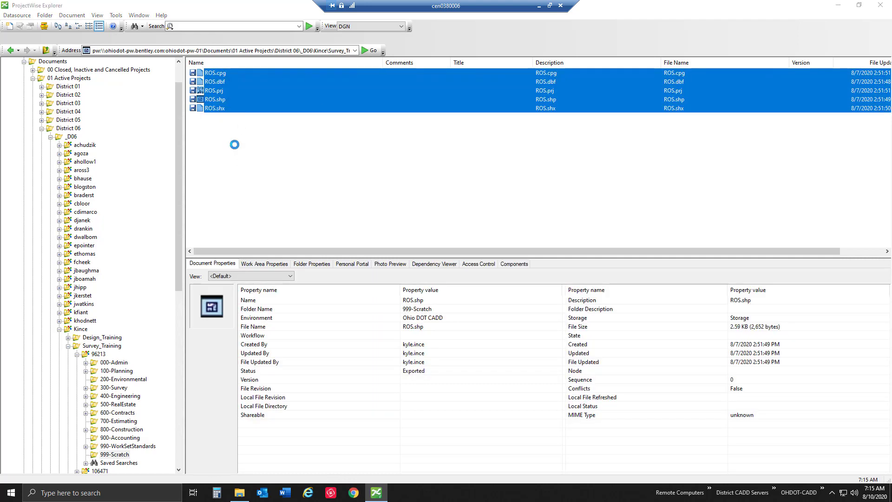
left_click(396, 107)
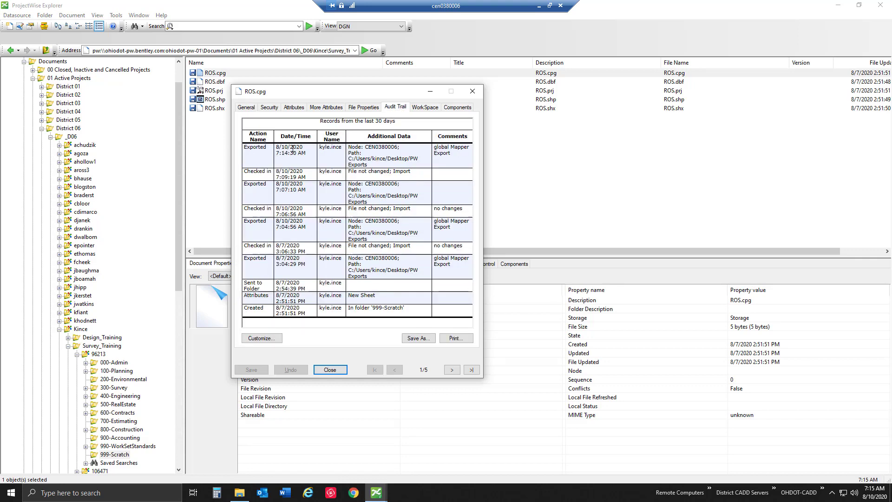
Check the latest record's export path and 'global Mapper Export' comment, then close the dialog
double_click(397, 149)
left_click(350, 152)
left_click_drag(349, 159, 370, 166)
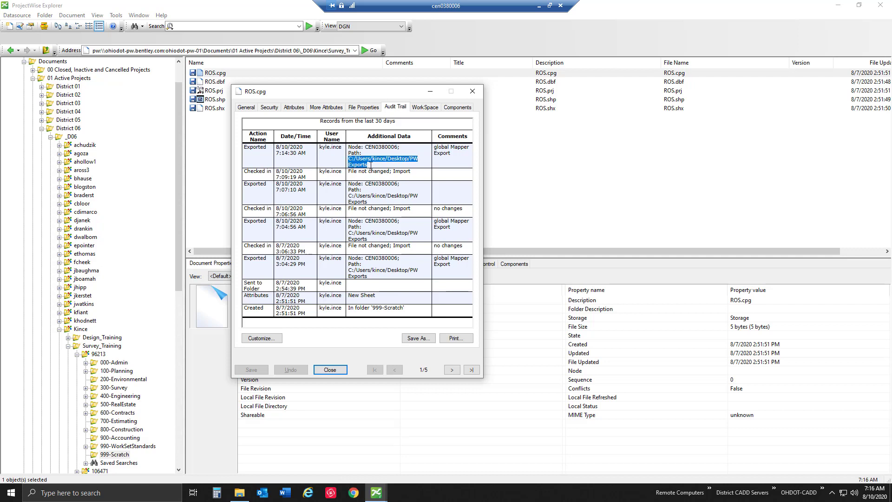
left_click(362, 161)
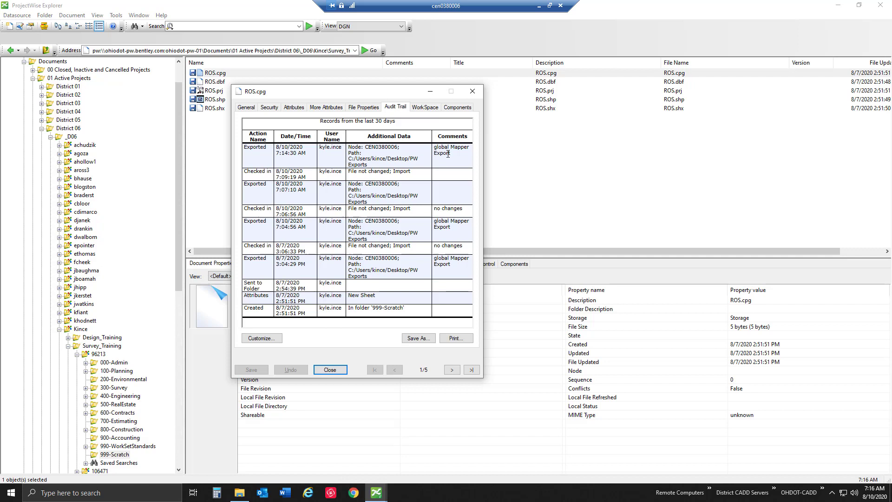
double_click(443, 153)
left_click(437, 153)
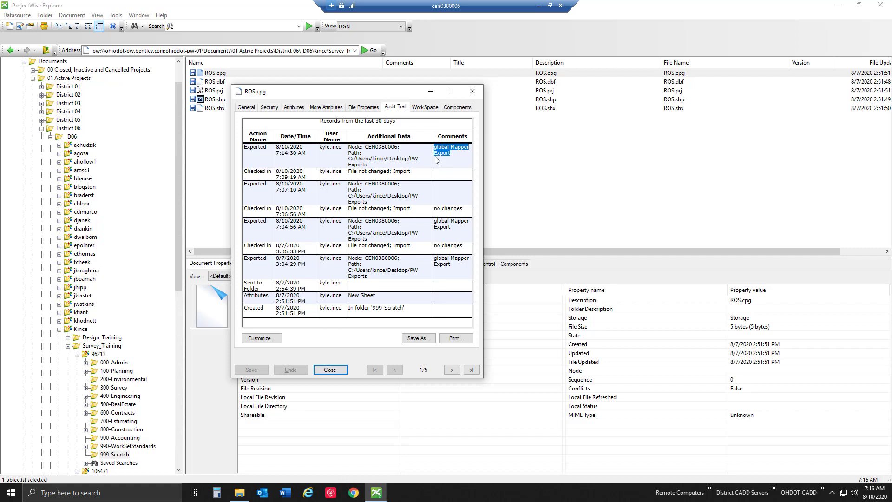
left_click(433, 218)
left_click_drag(349, 158, 369, 164)
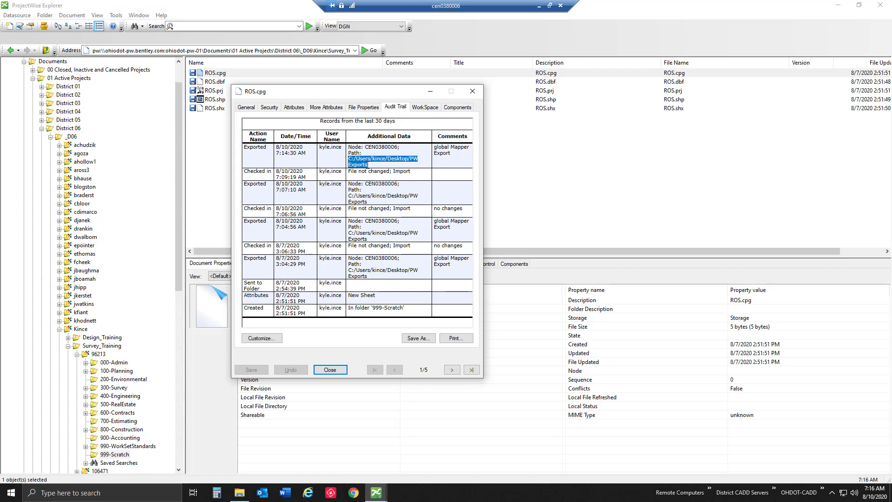
left_click(381, 164)
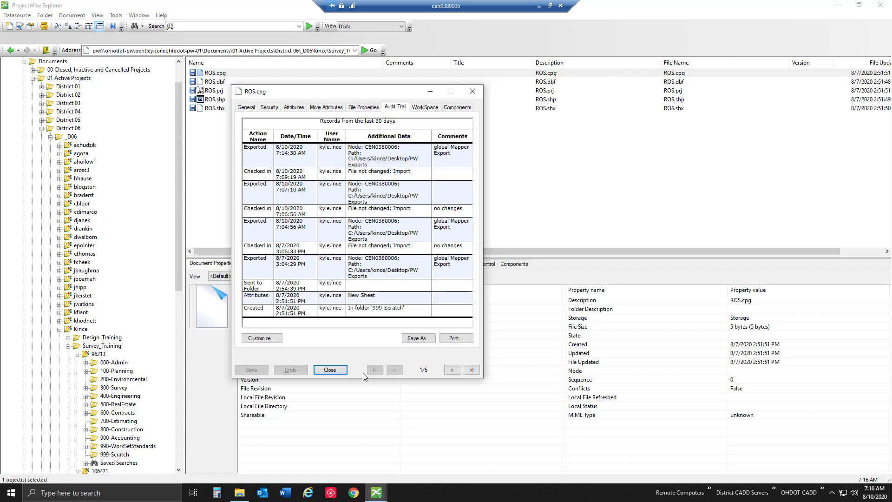
left_click(330, 370)
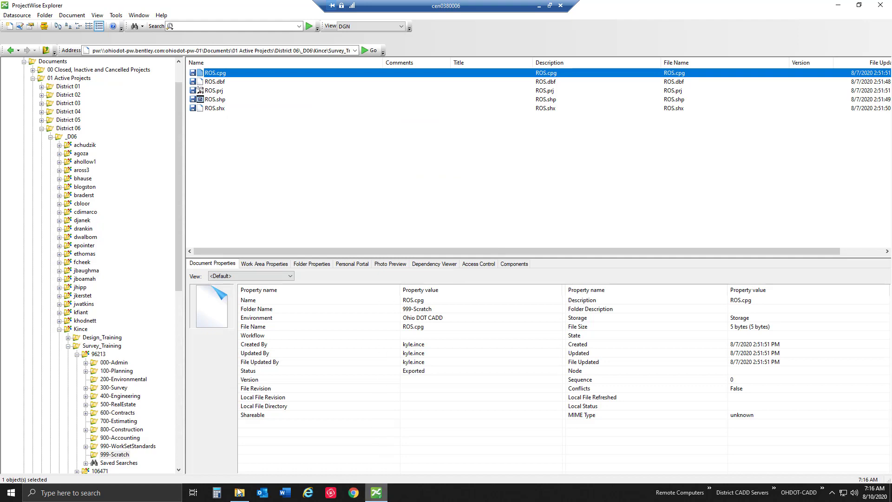
Import the five ROS files back with the reused comment 'no changes' so they are Checked In
left_click_drag(239, 145, 206, 73)
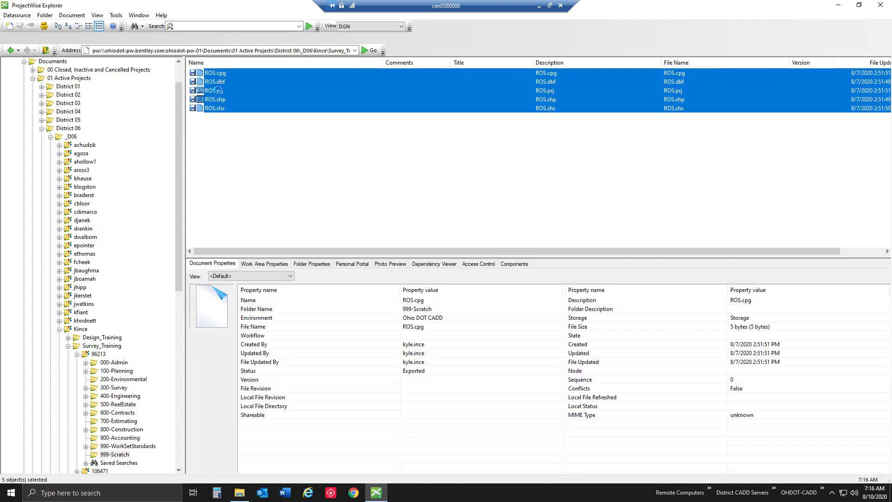
right_click(214, 85)
left_click(241, 215)
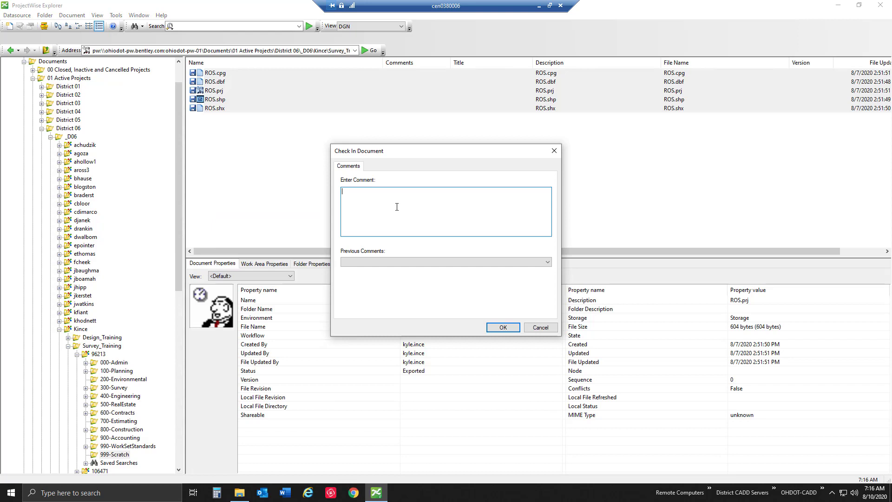
left_click(411, 264)
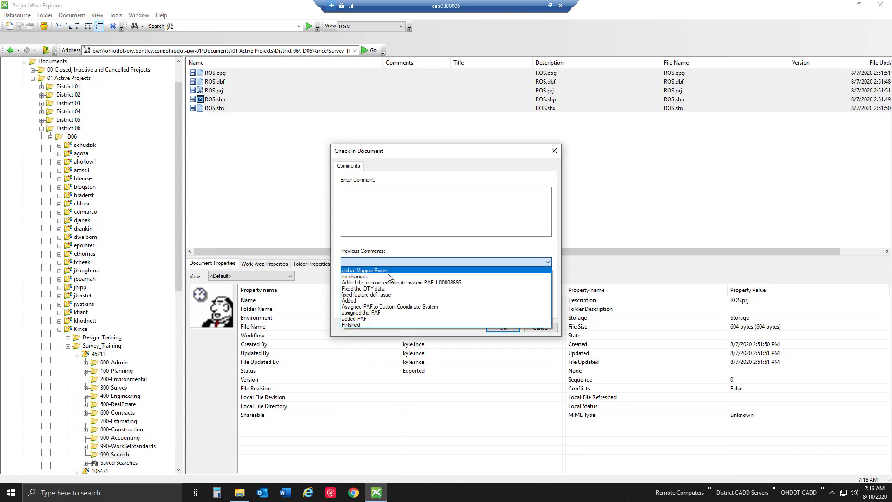
left_click(380, 194)
left_click(503, 327)
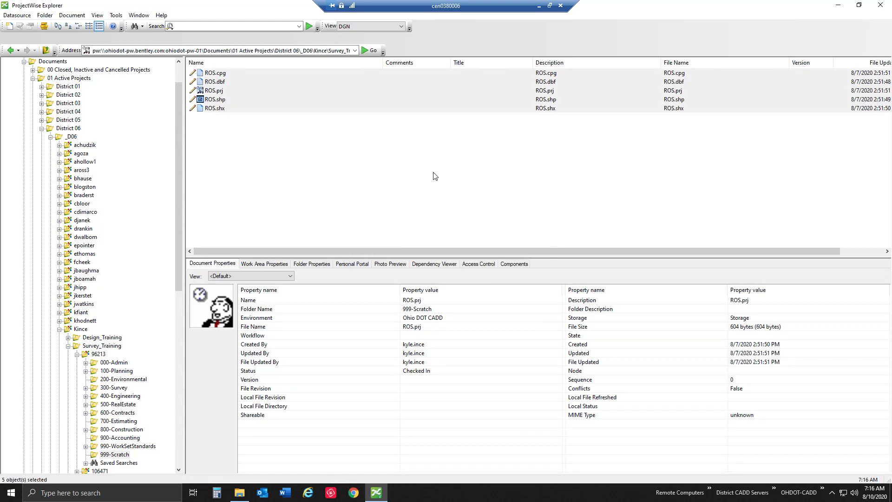
Export the five ROS files again to PW Exports with the lock-and-export option and finish
left_click(219, 114)
left_click_drag(258, 147, 210, 70)
right_click(214, 86)
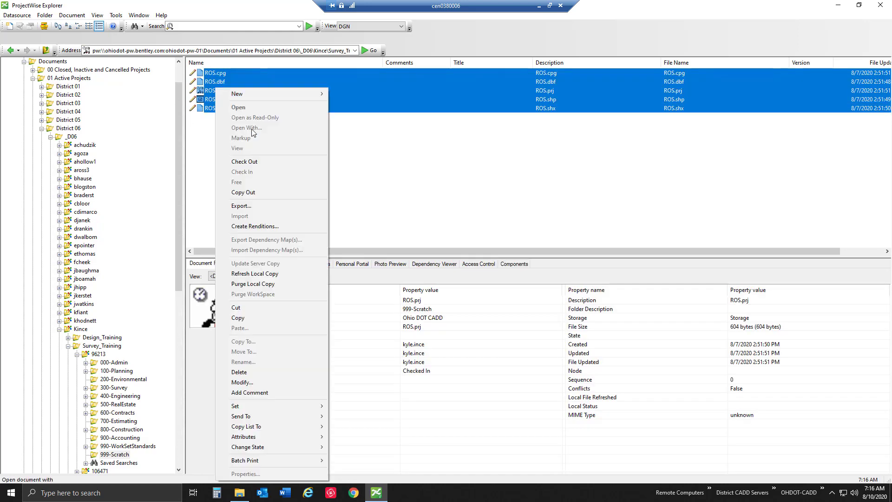
left_click(240, 205)
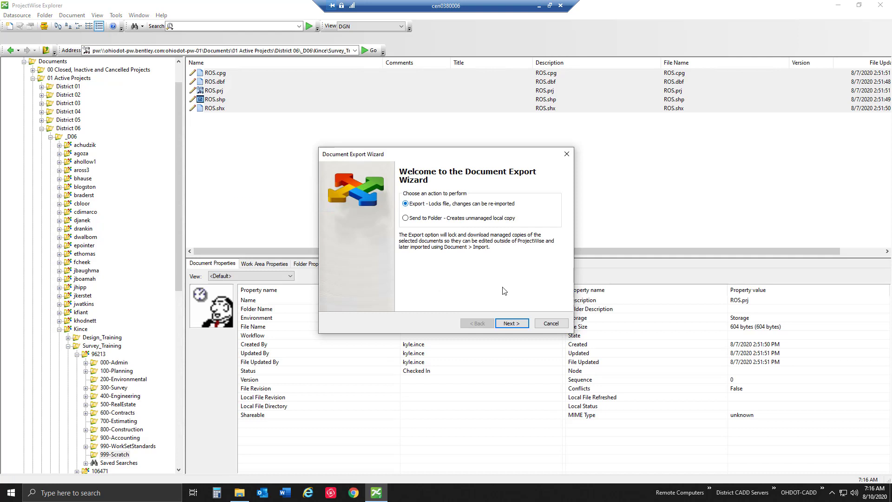
left_click(511, 324)
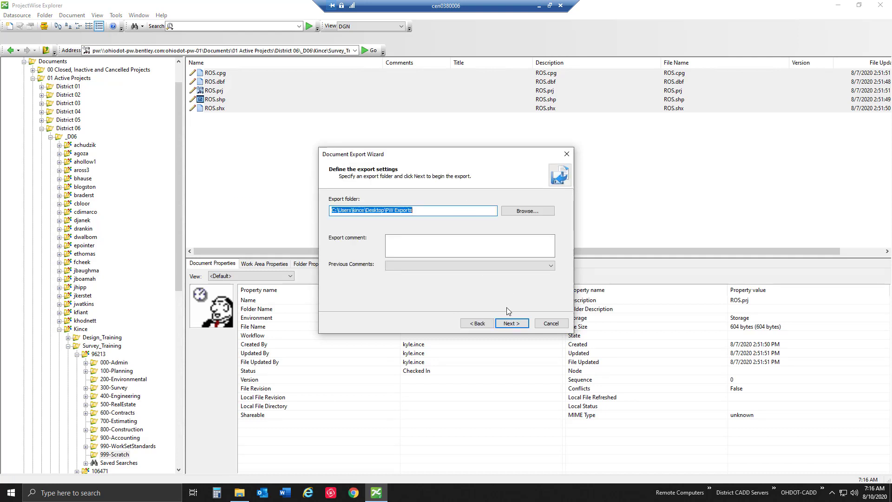
left_click(503, 325)
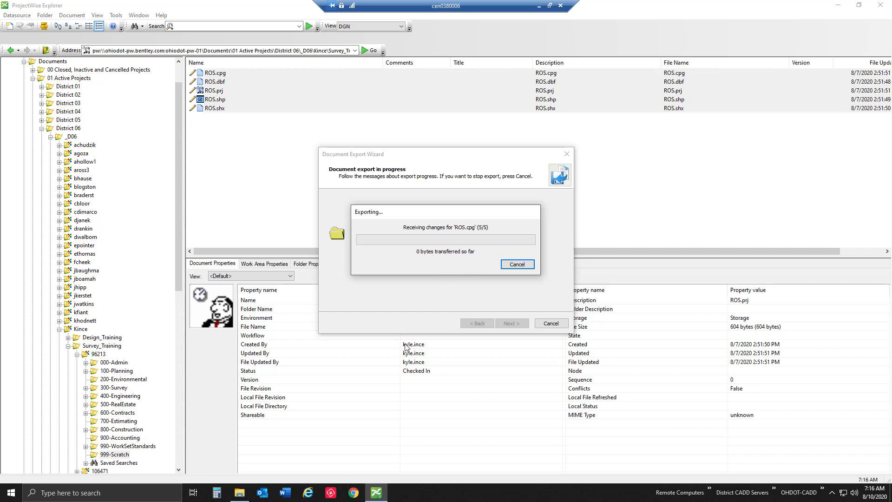
left_click(513, 324)
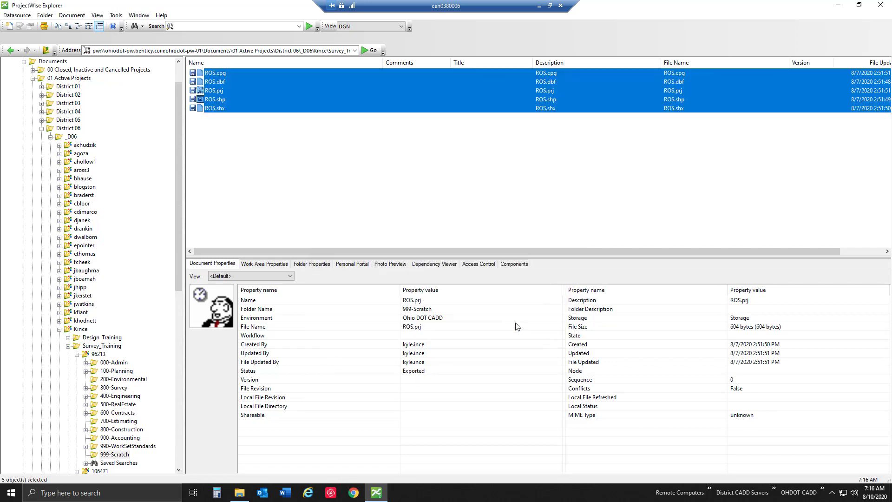
Drag the five ROS files from PW Exports into the Not PW Exports folder, then hide the folder windows
left_click(838, 5)
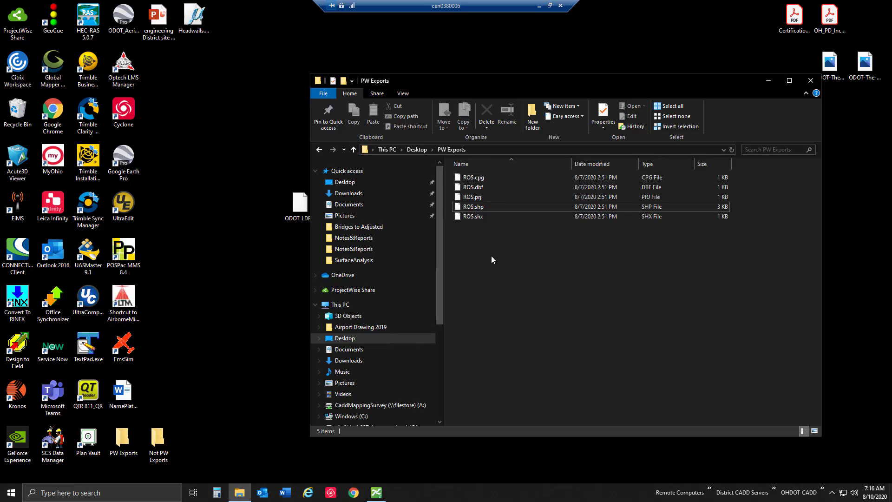
left_click_drag(500, 244, 460, 175)
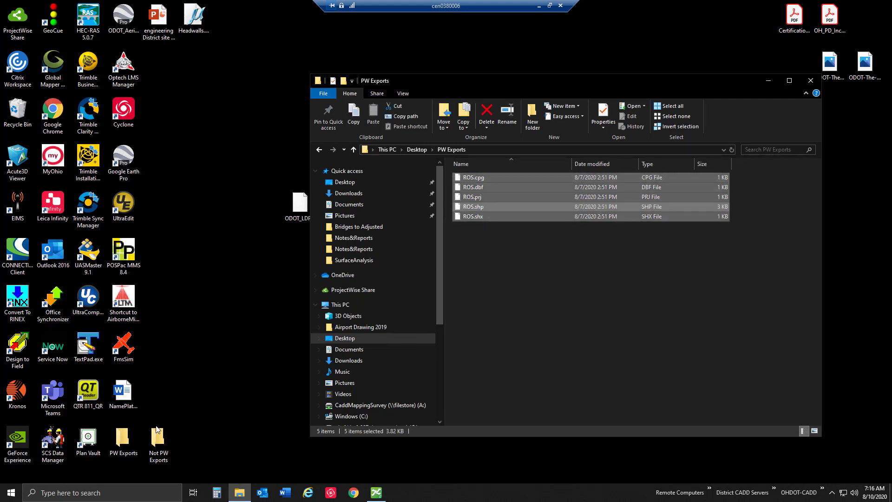
double_click(158, 443)
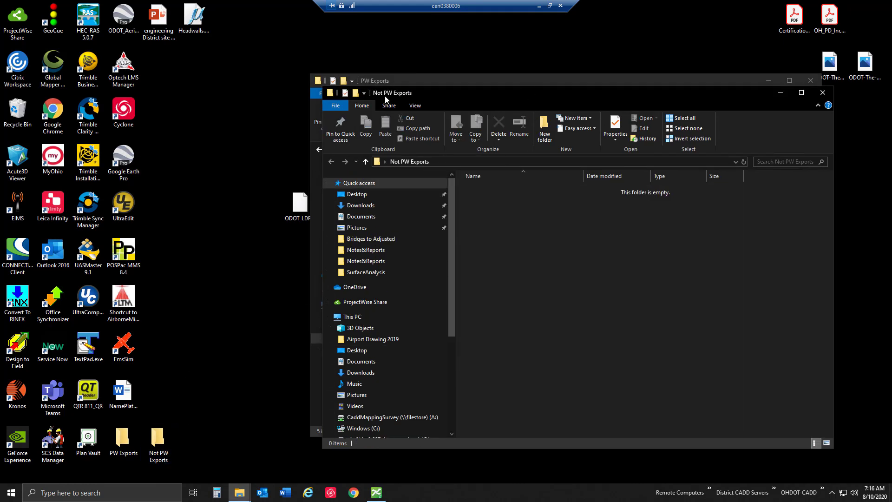
mouse_move(385, 94)
left_mouse_down()
mouse_move(454, 243)
mouse_move(478, 256)
left_mouse_up()
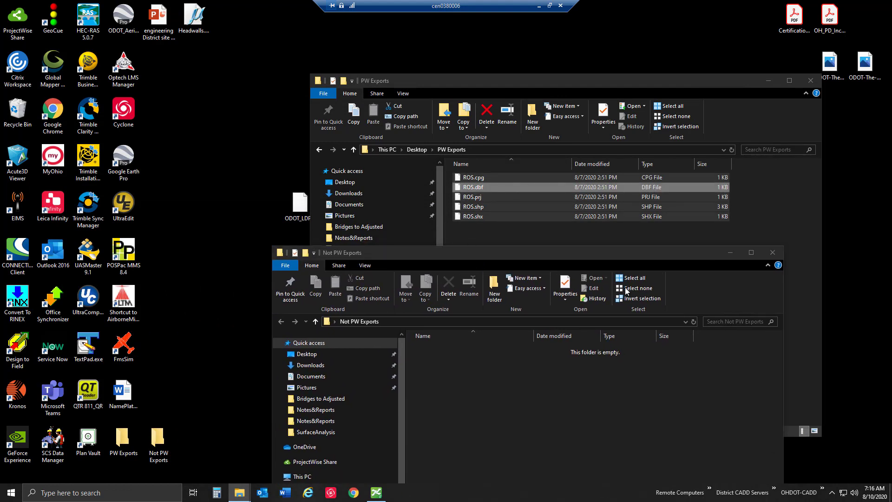
left_click_drag(474, 187, 564, 394)
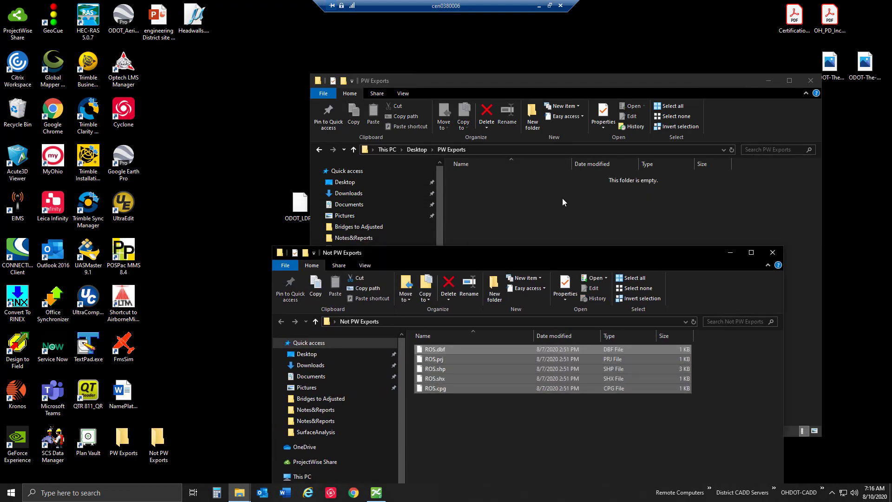
left_click(728, 252)
left_click(769, 80)
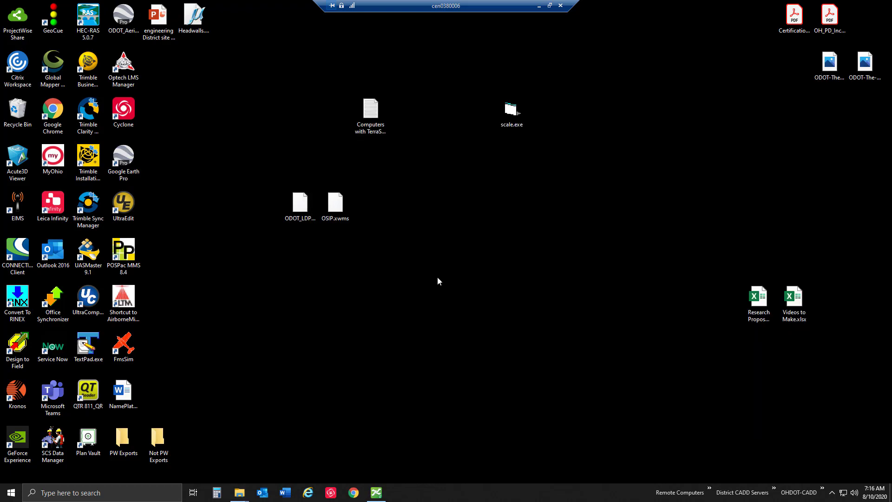
Start importing the ROS files back into ProjectWise with the comment 'no changes'
left_click(376, 492)
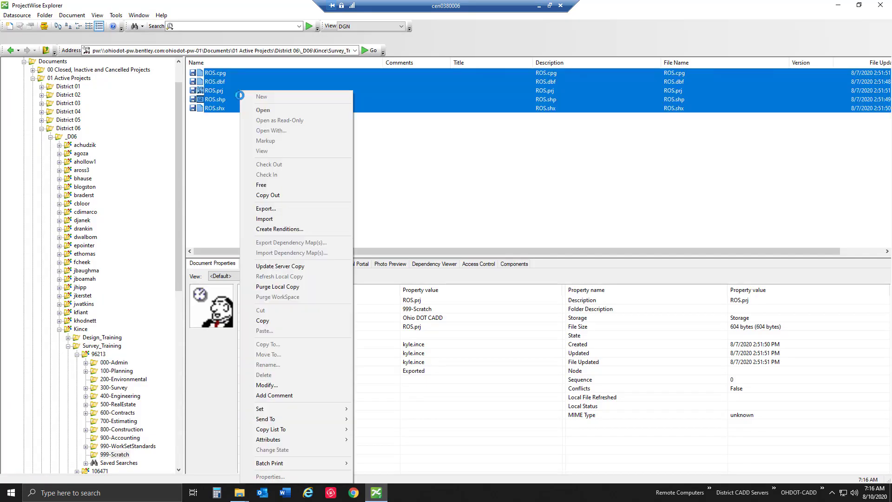
right_click(223, 91)
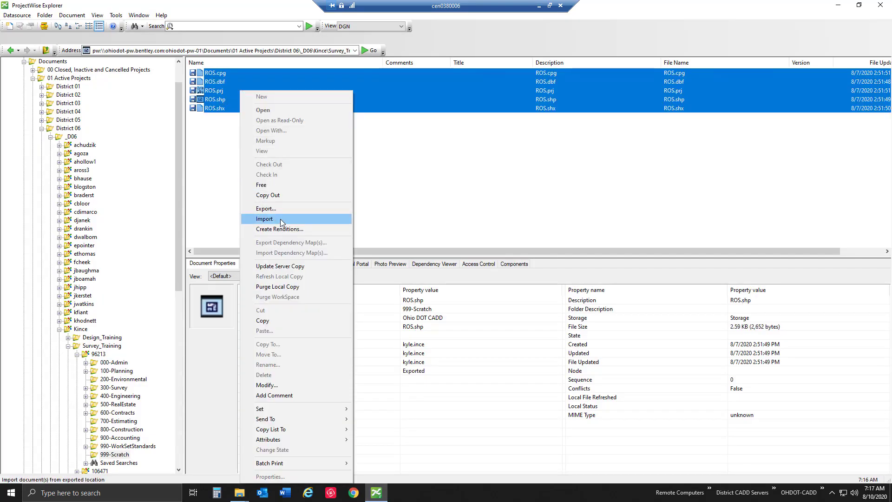
left_click(264, 218)
left_click(446, 262)
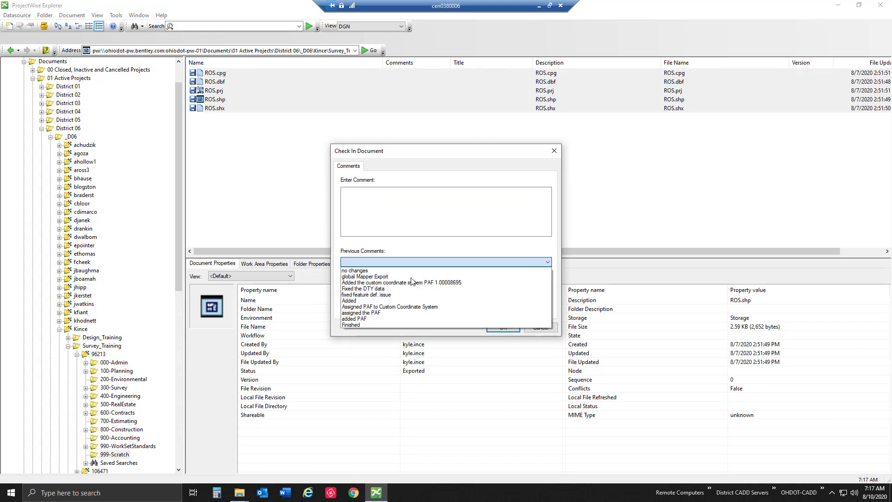
left_click(447, 268)
left_click(504, 328)
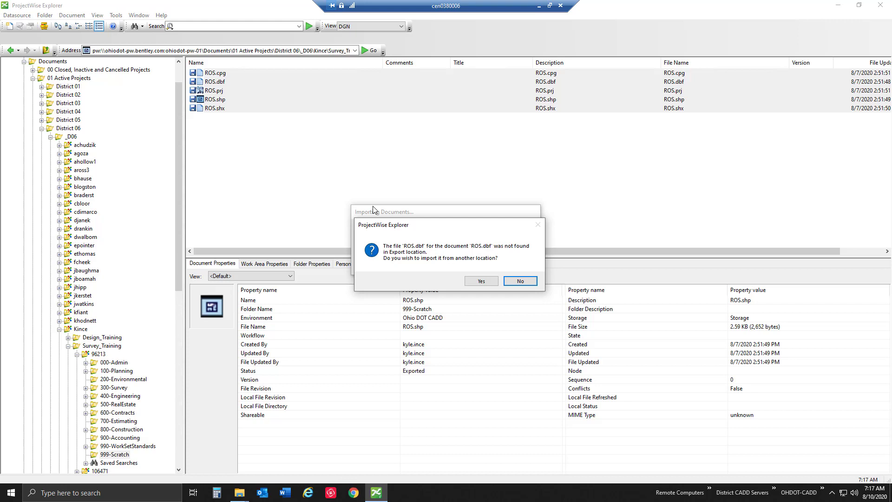
Point the import at Desktop > Not PW Exports and confirm importing the remaining files from there
left_click(481, 280)
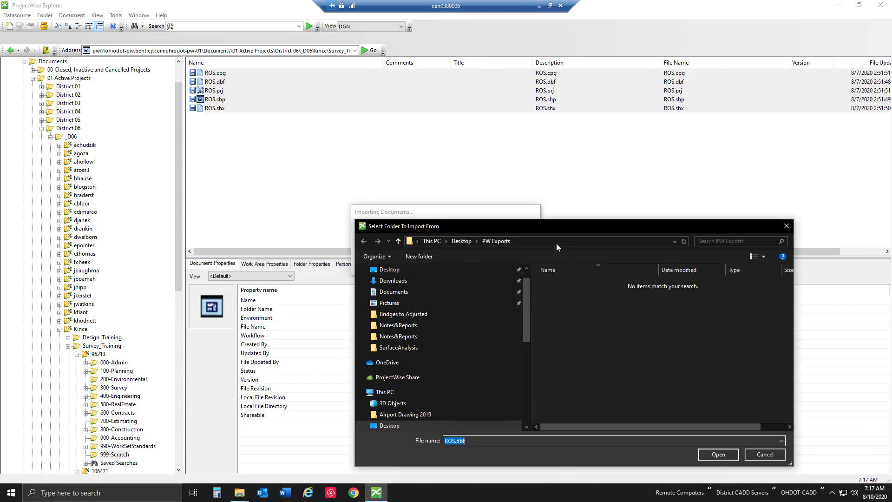
scroll(261, 249, "up", 2)
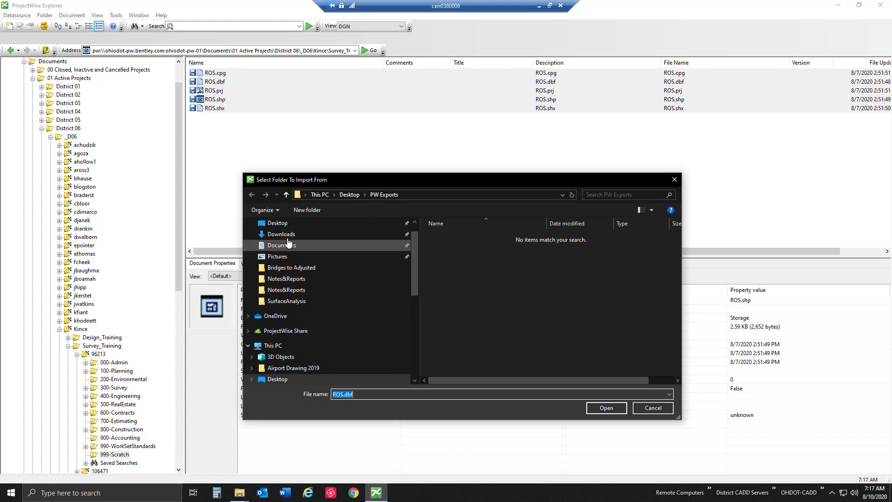
left_click(277, 242)
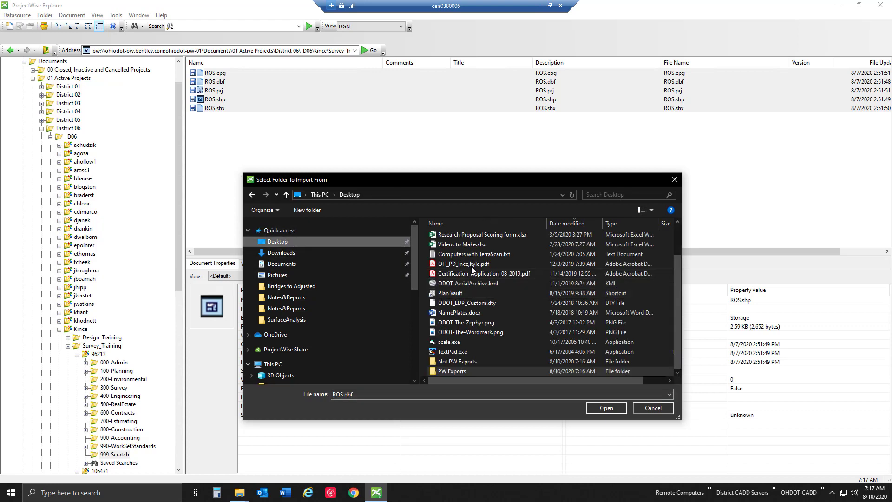
left_click(456, 362)
double_click(457, 362)
left_click(606, 408)
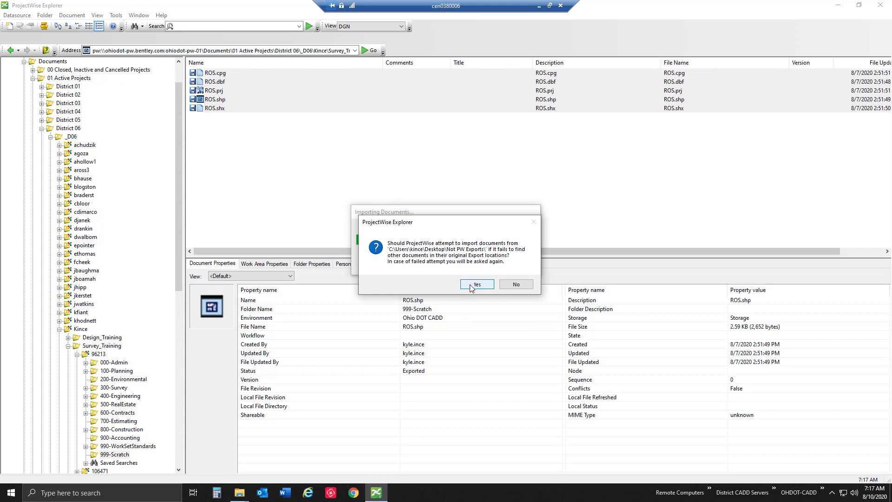
left_click(477, 285)
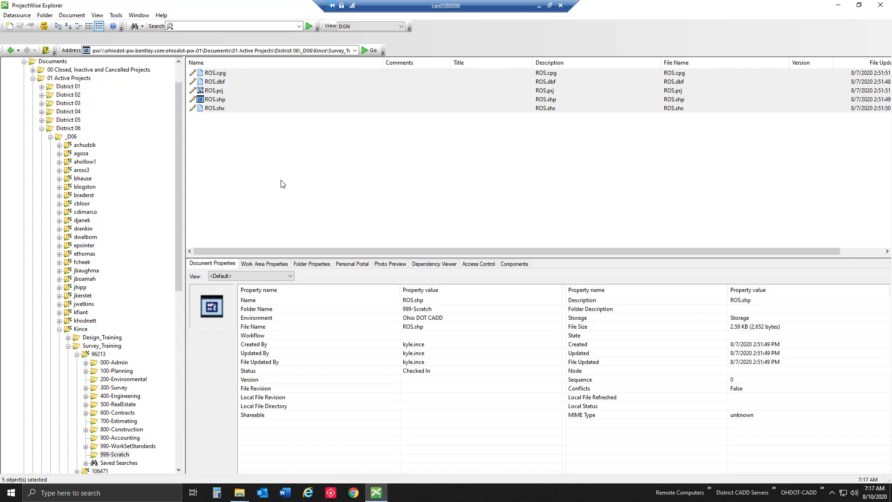
left_click(282, 184)
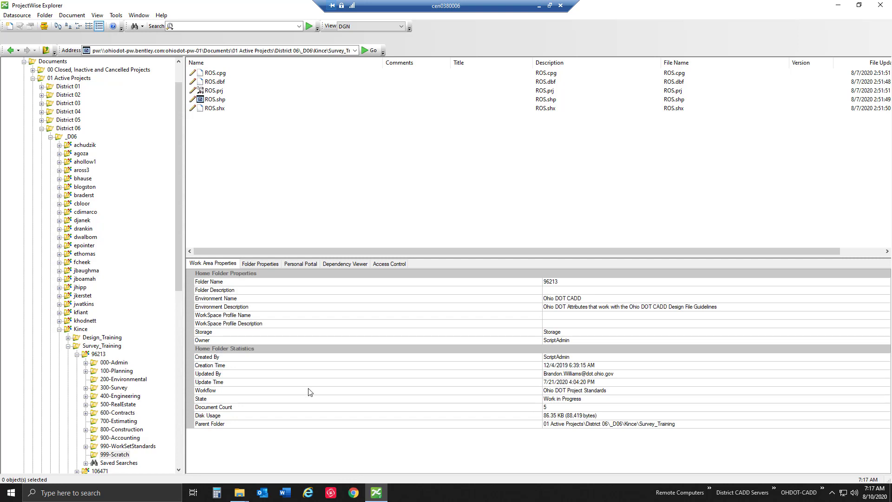
left_click(276, 465)
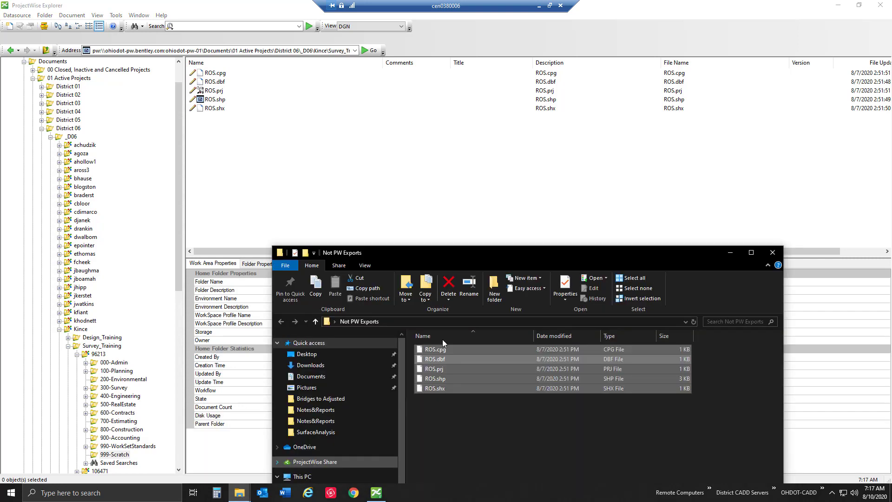
left_click(505, 431)
left_click_drag(637, 259, 575, 243)
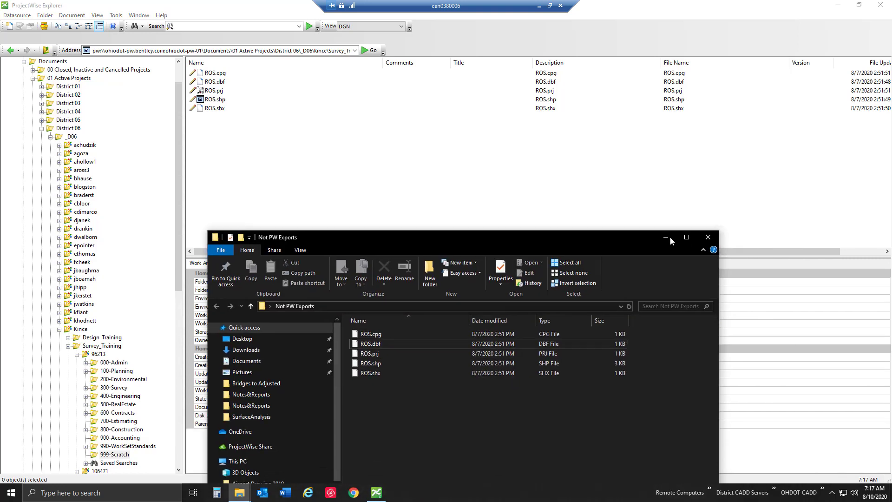
left_click(697, 237)
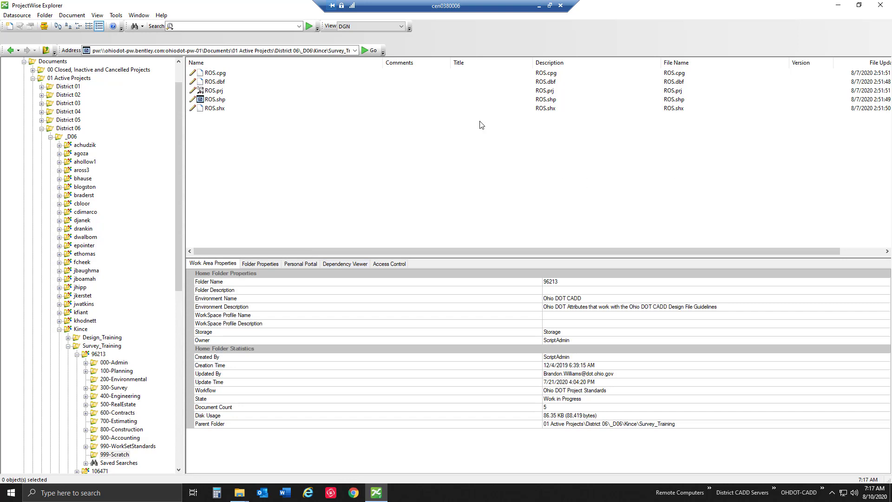
Export the five ROS files once more to the PW Exports folder
left_click_drag(237, 123, 229, 70)
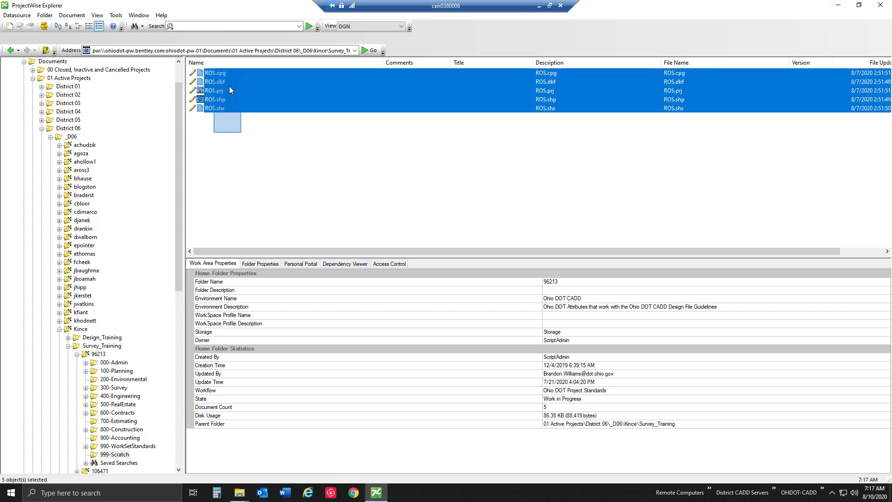
right_click(231, 86)
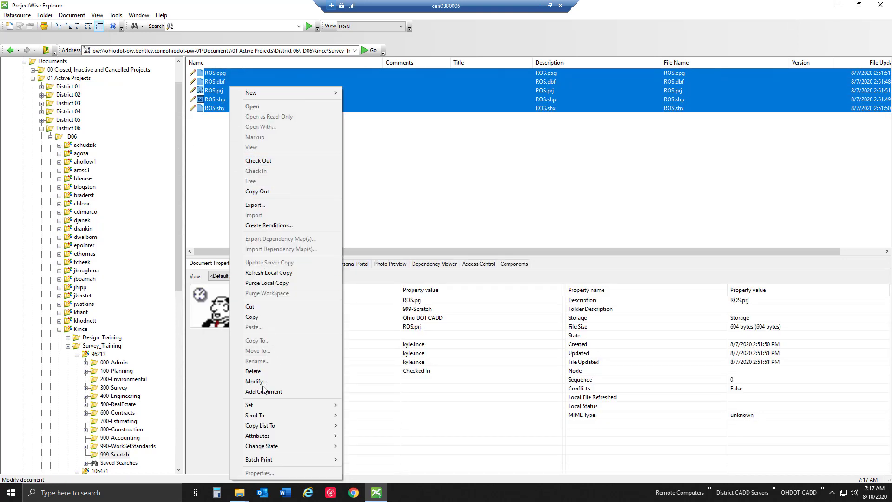
left_click(282, 205)
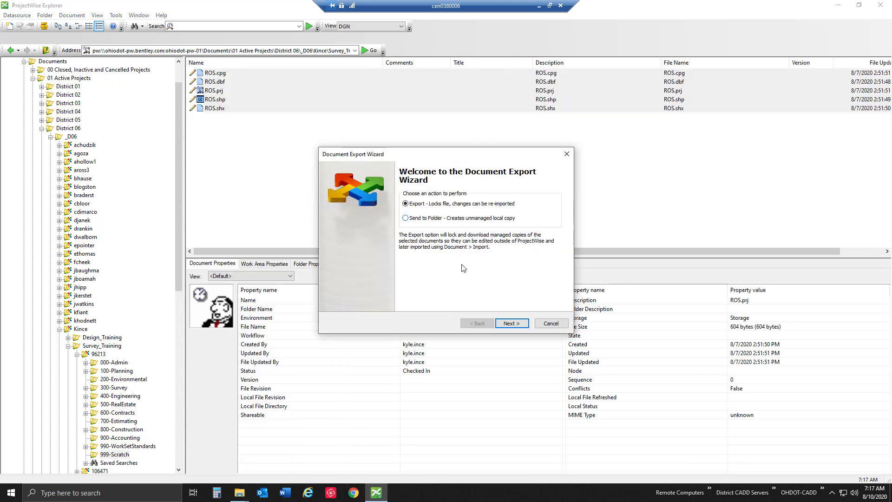
left_click(513, 325)
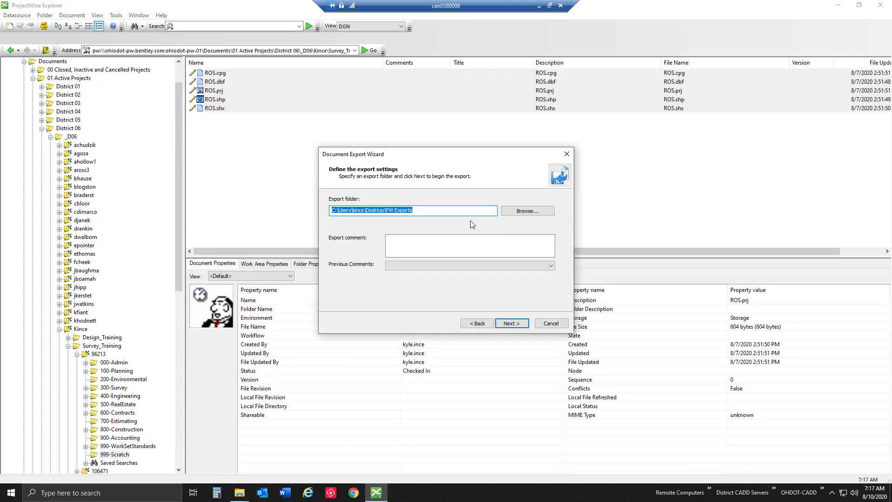
left_click(512, 324)
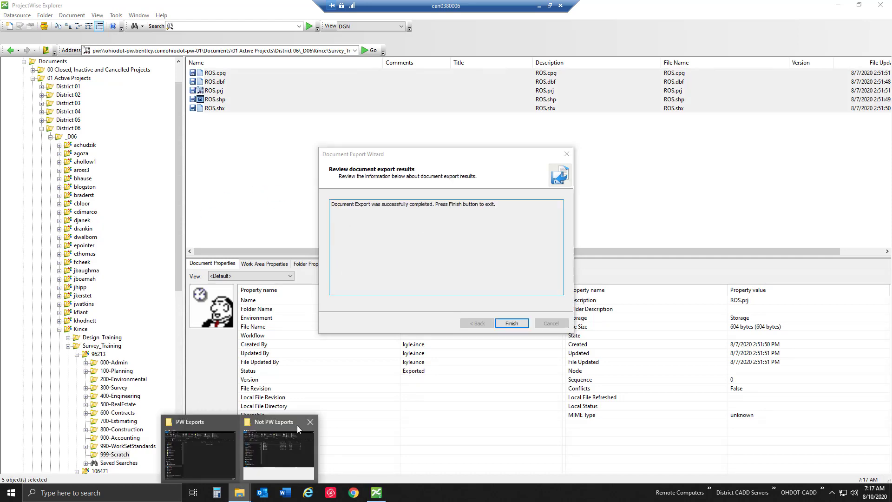
Check PW Exports in File Explorer for the exported files, then finish the export wizard
left_click(309, 422)
left_click(258, 444)
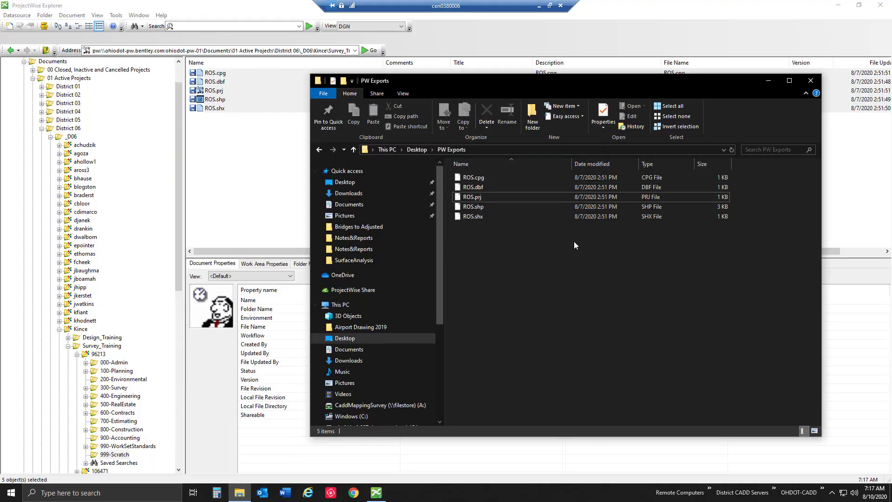
left_click(240, 493)
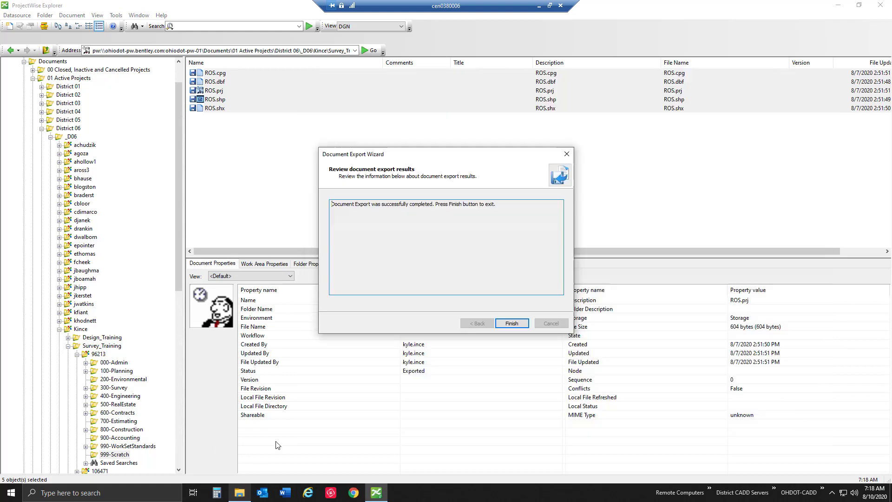
left_click(512, 323)
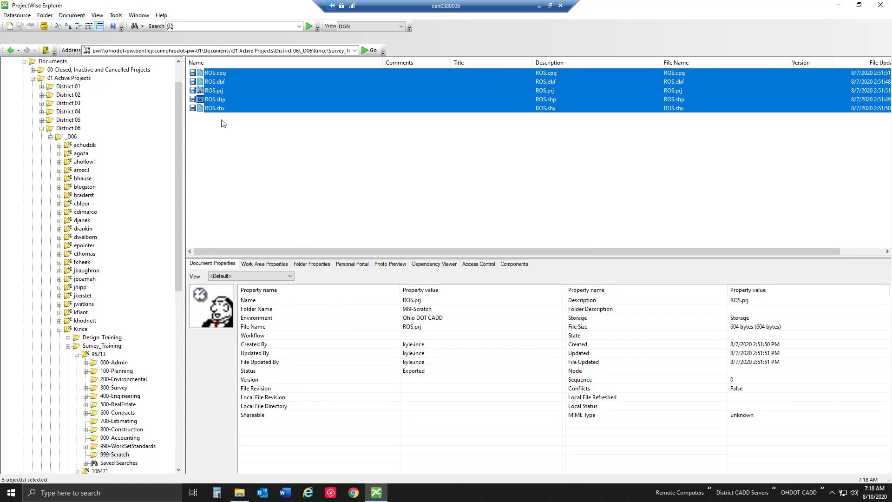
right_click(220, 96)
left_click(430, 162)
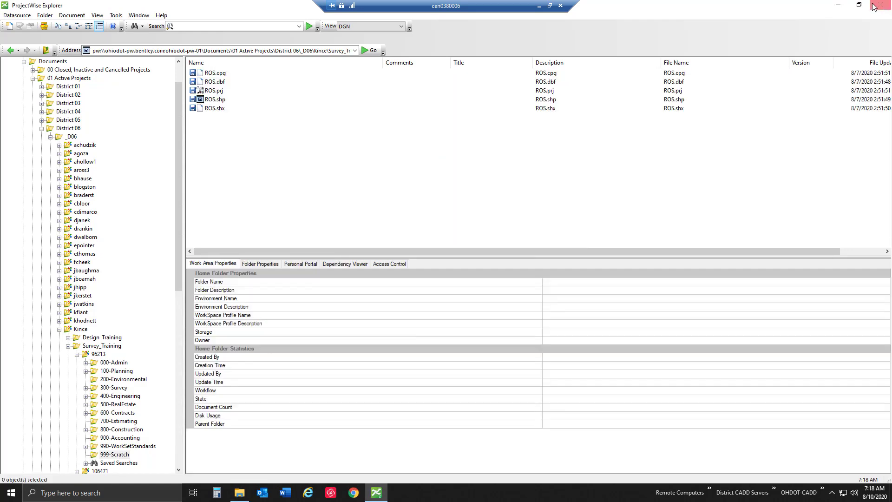
Move ODOT_LDP_Custom.dty from the desktop into the PW Exports folder beside the five ROS files
left_click(839, 5)
left_click(239, 493)
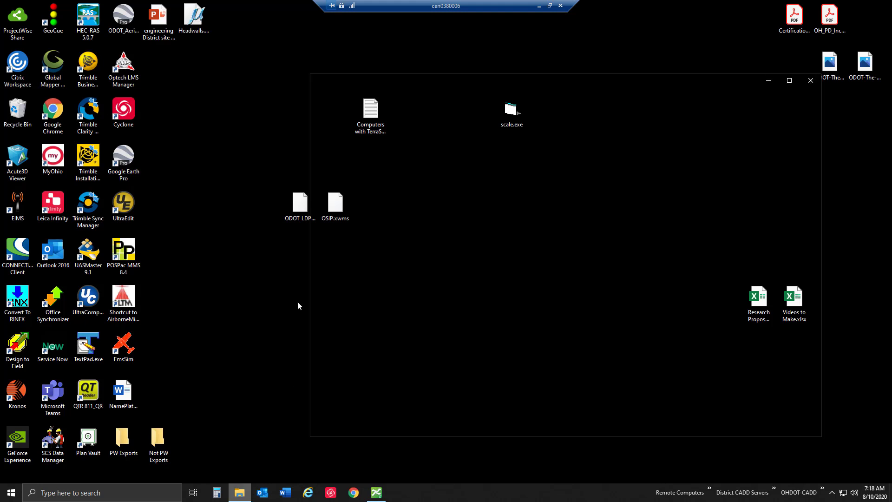
left_click_drag(299, 206, 488, 251)
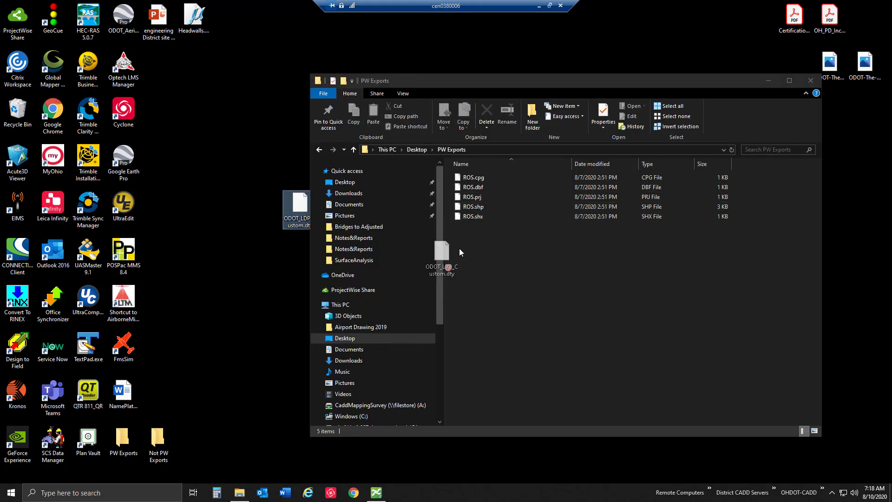
left_click(556, 261)
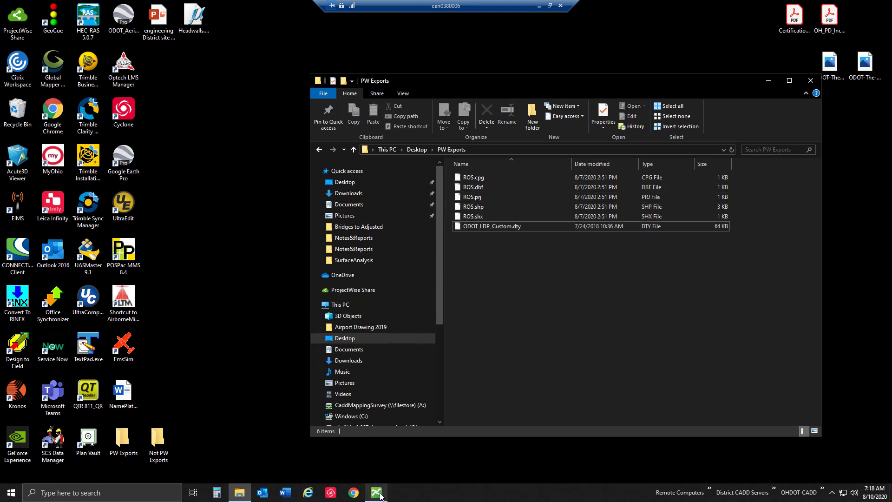
left_click(377, 493)
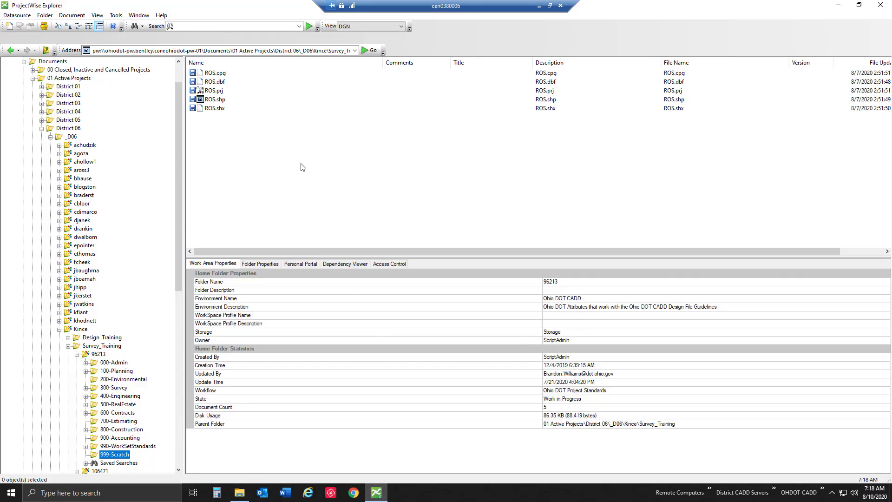
Import the five exported ROS files back into ProjectWise, checking them in without a comment
left_click_drag(235, 143, 216, 76)
right_click(215, 84)
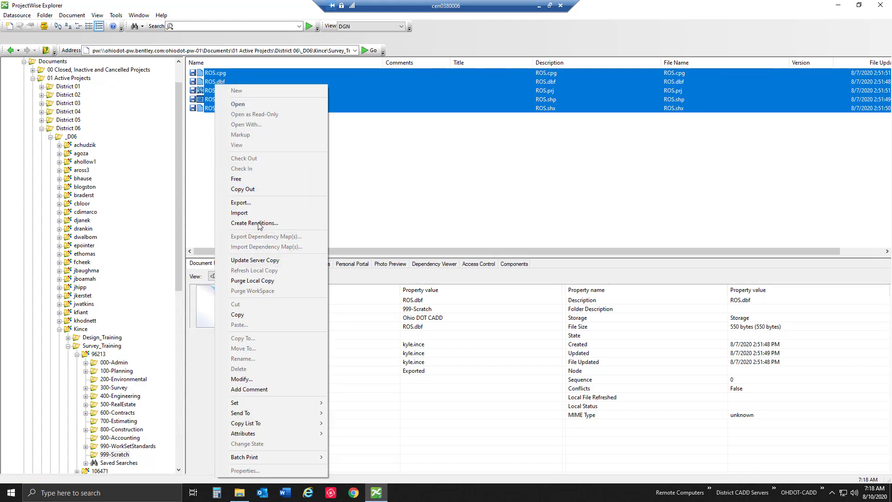
left_click(240, 181)
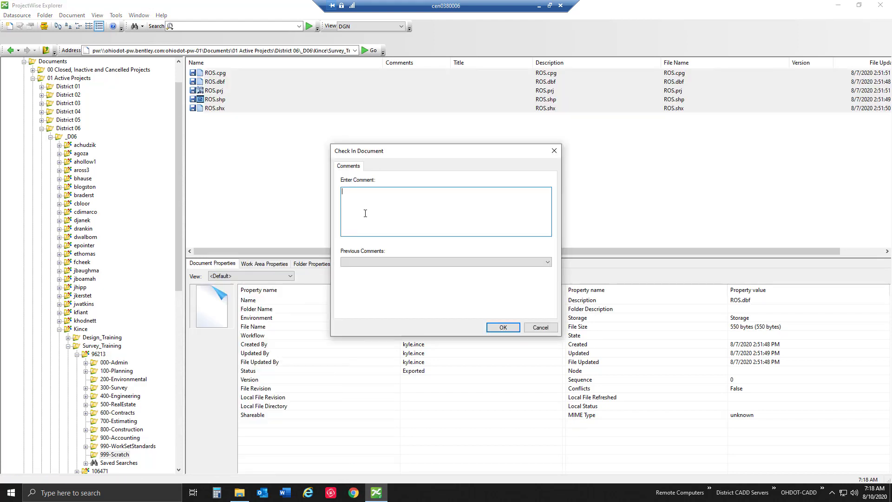
left_click(505, 328)
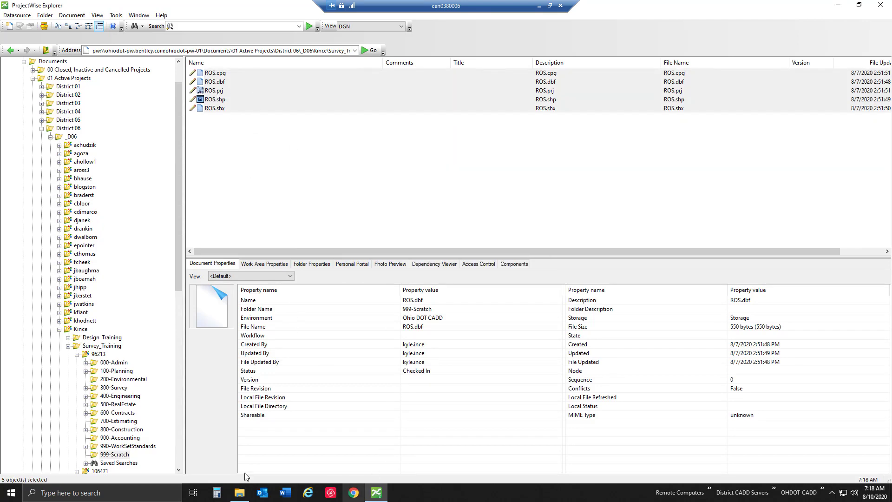
left_click(240, 492)
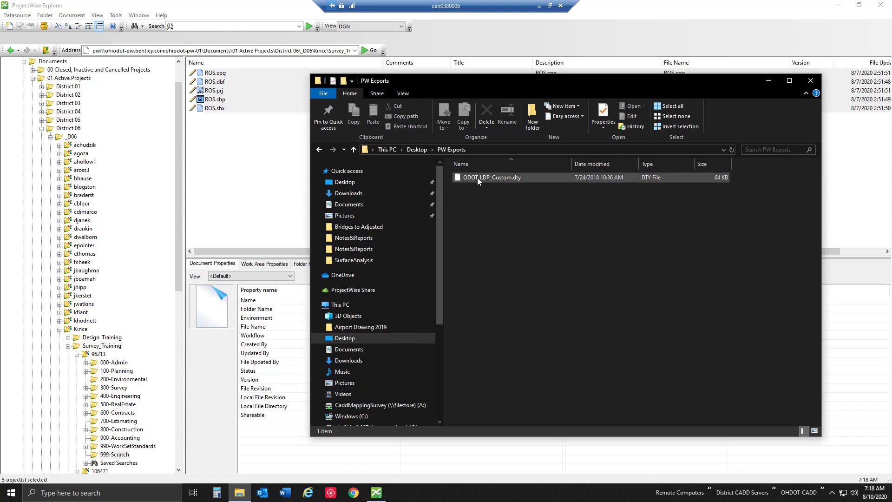
Create ODOT_LDP_Custom.dty as a new document in 999-Scratch using No Wizard
left_click_drag(478, 178, 254, 204)
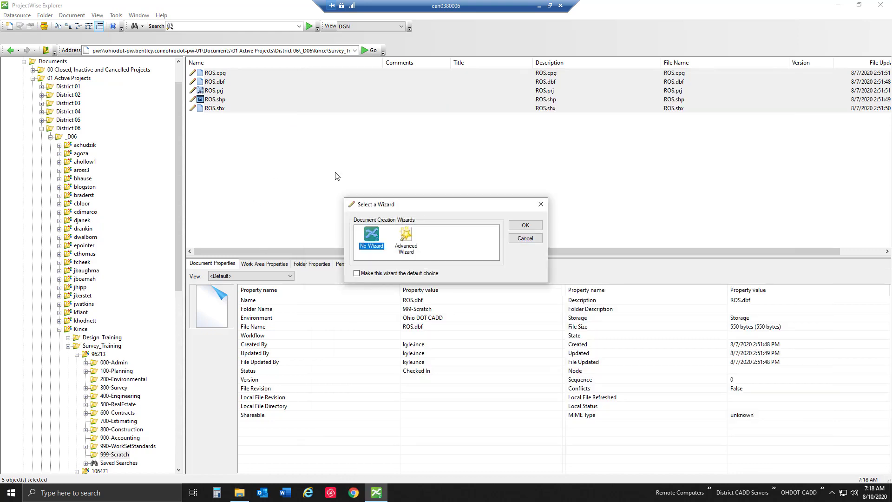
double_click(371, 238)
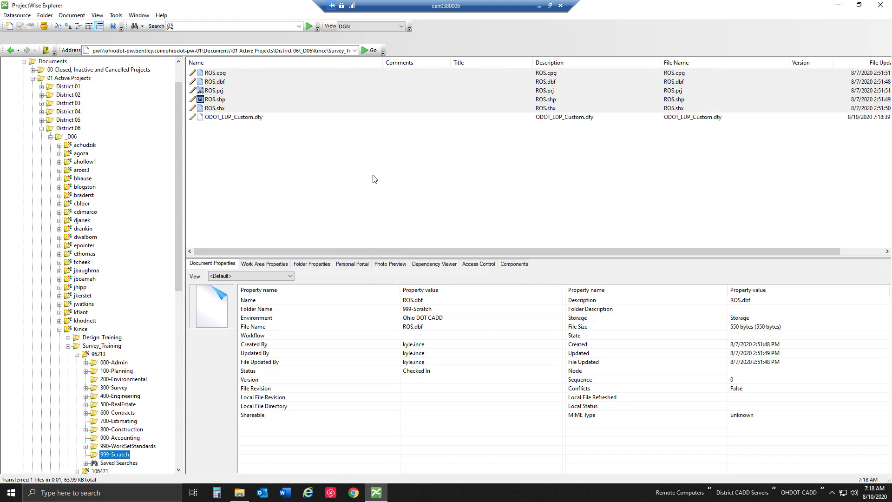
Delete the ODOT_LDP_Custom.dty document from 999-Scratch and confirm
left_click(234, 117)
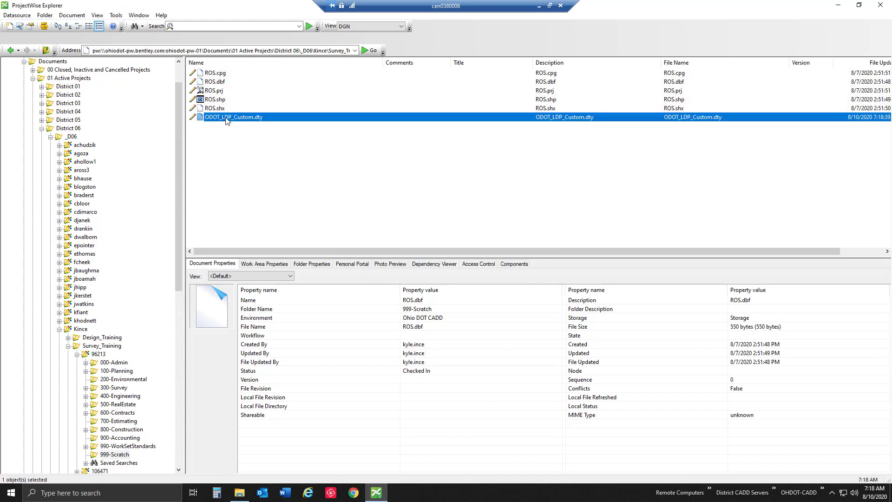
right_click(234, 118)
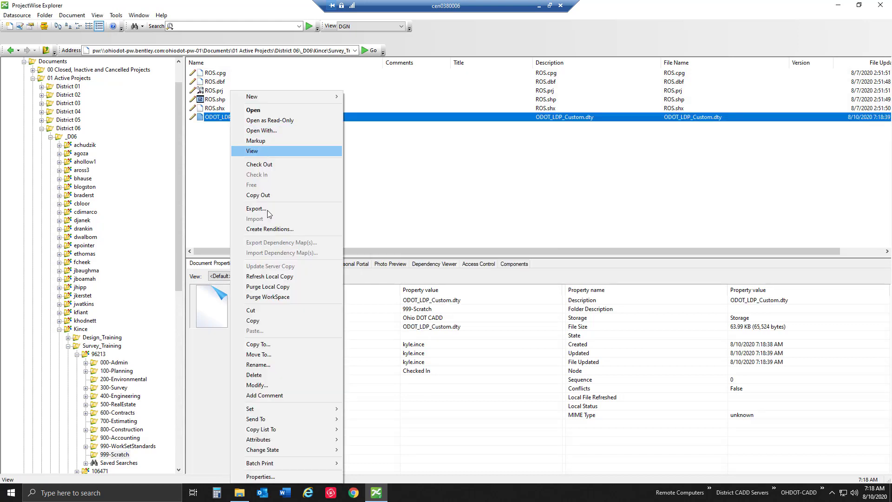
left_click(289, 376)
left_click(456, 280)
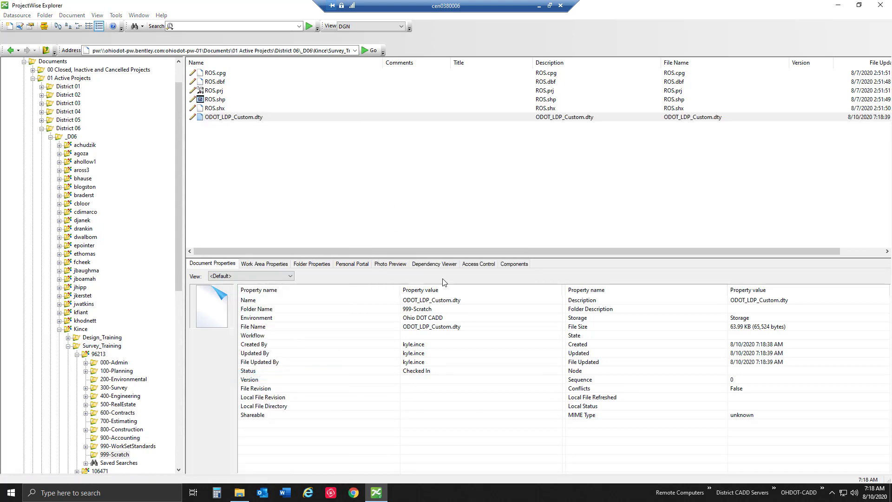